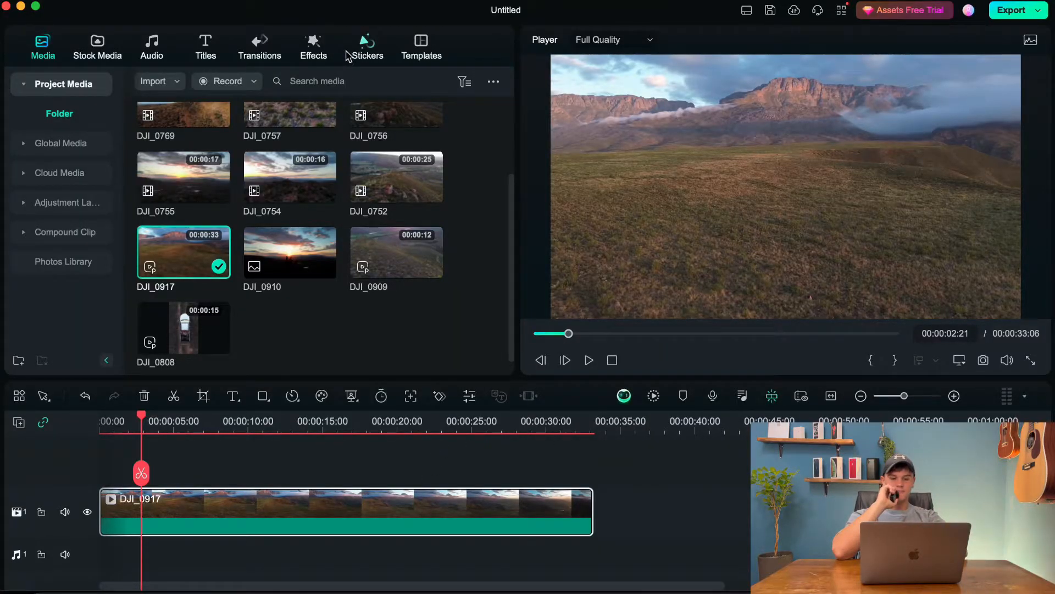
Step: Browse the Basic and Cinematic filter collections in the effects library for a suitable look
{"action": "left_click", "coordinate": [312, 43]}
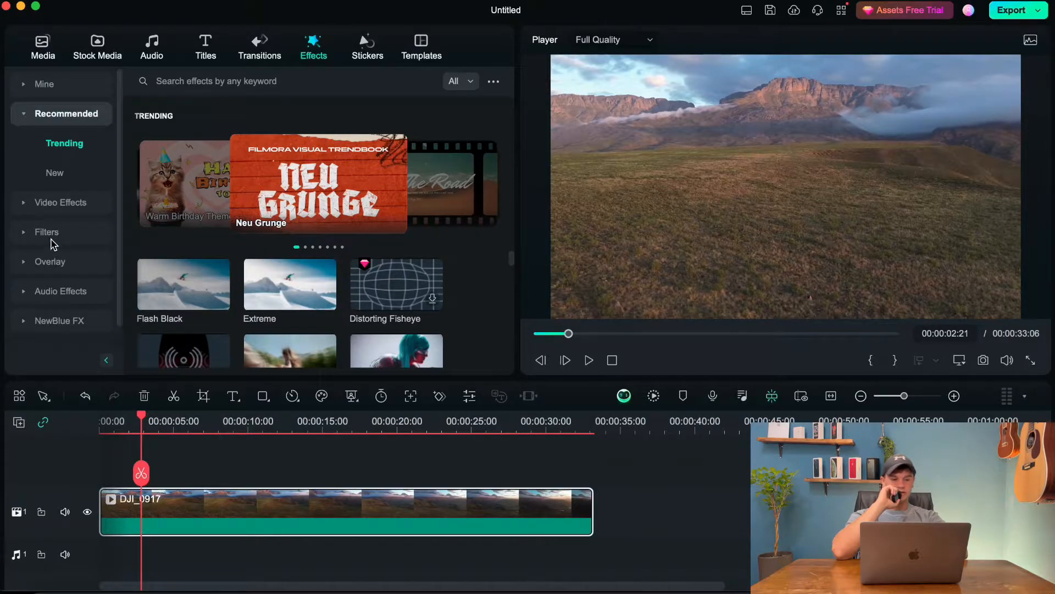
{"action": "left_click", "coordinate": [48, 233]}
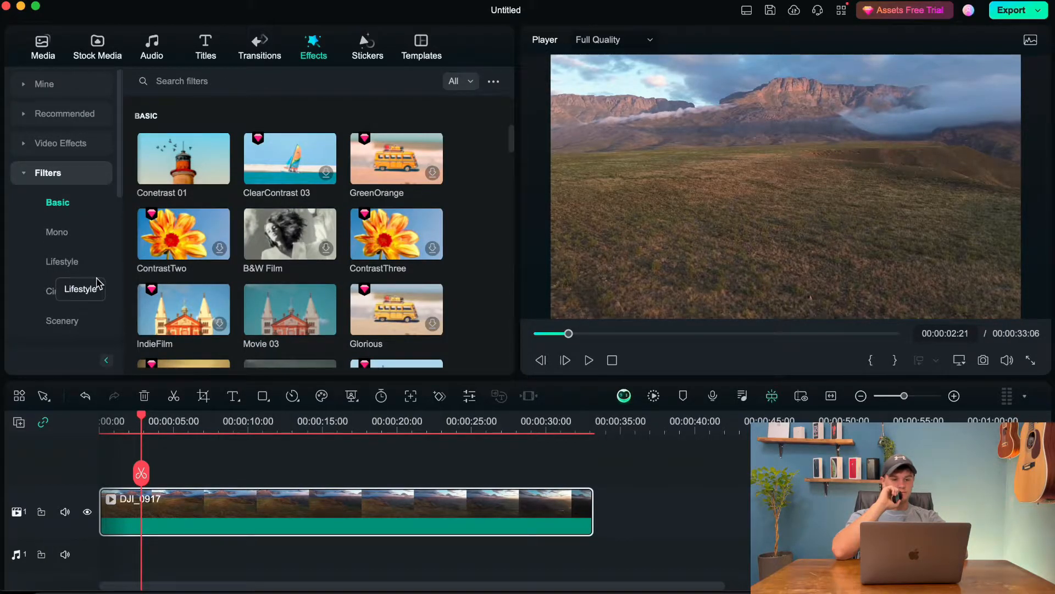
{"action": "scroll", "coordinate": [101, 263], "scroll_direction": "down", "scroll_amount": 3}
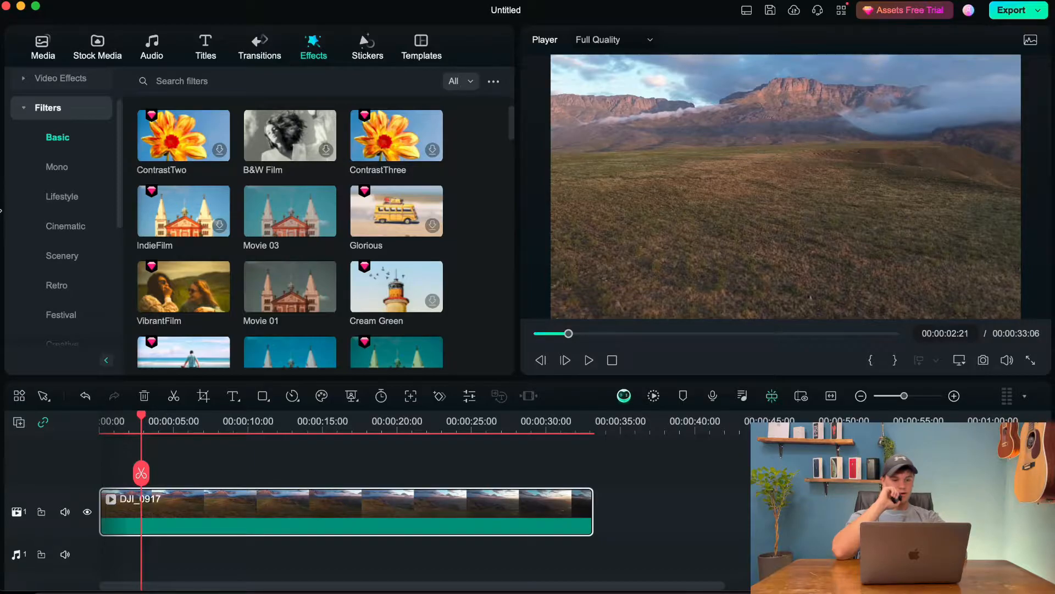
{"action": "scroll", "coordinate": [51, 284], "scroll_direction": "down", "scroll_amount": 2}
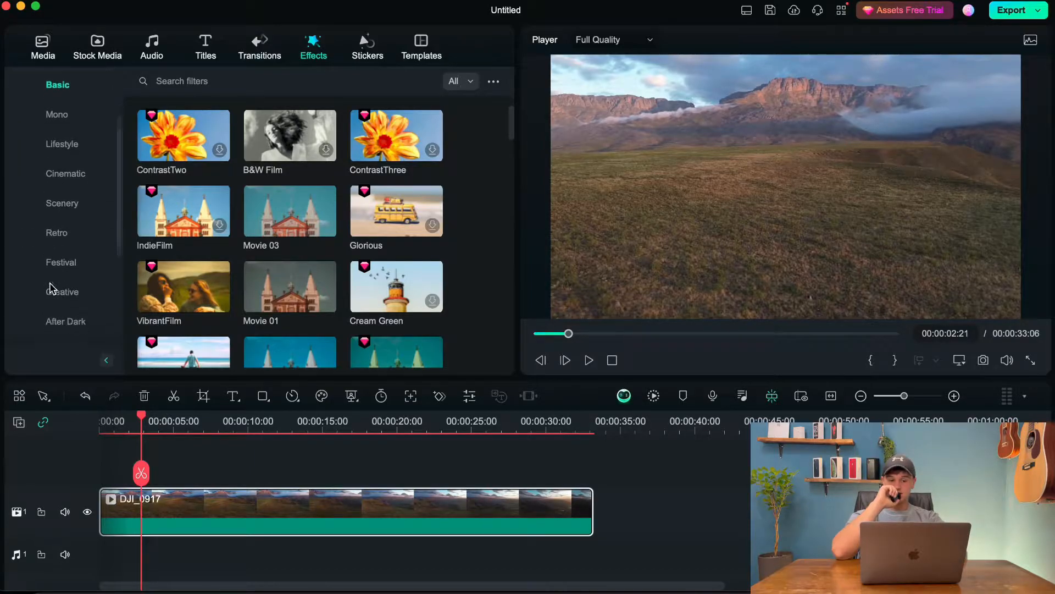
{"action": "scroll", "coordinate": [51, 284], "scroll_direction": "down", "scroll_amount": 1}
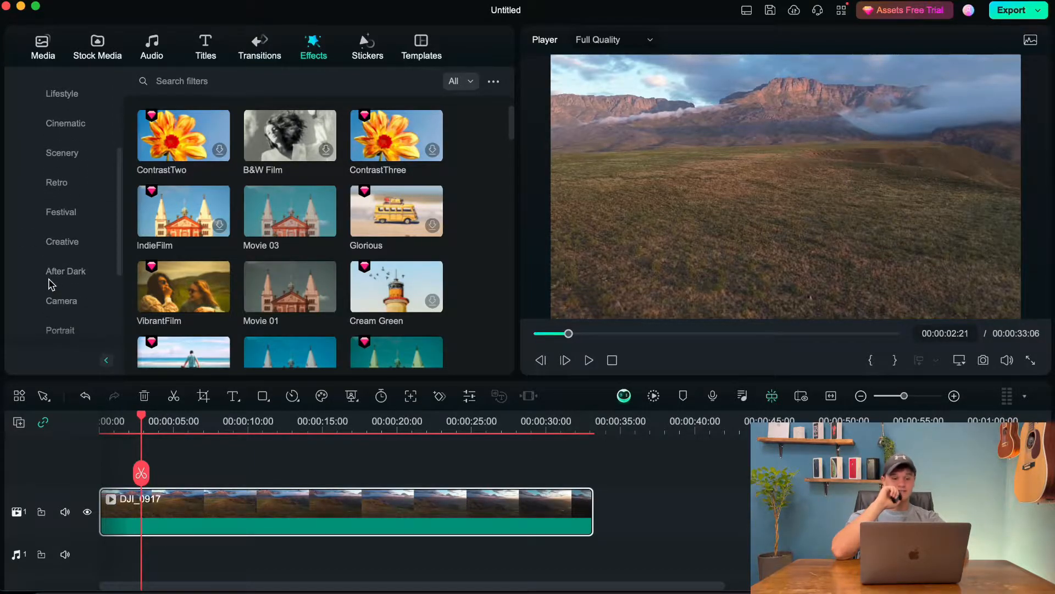
{"action": "scroll", "coordinate": [50, 280], "scroll_direction": "up", "scroll_amount": 2}
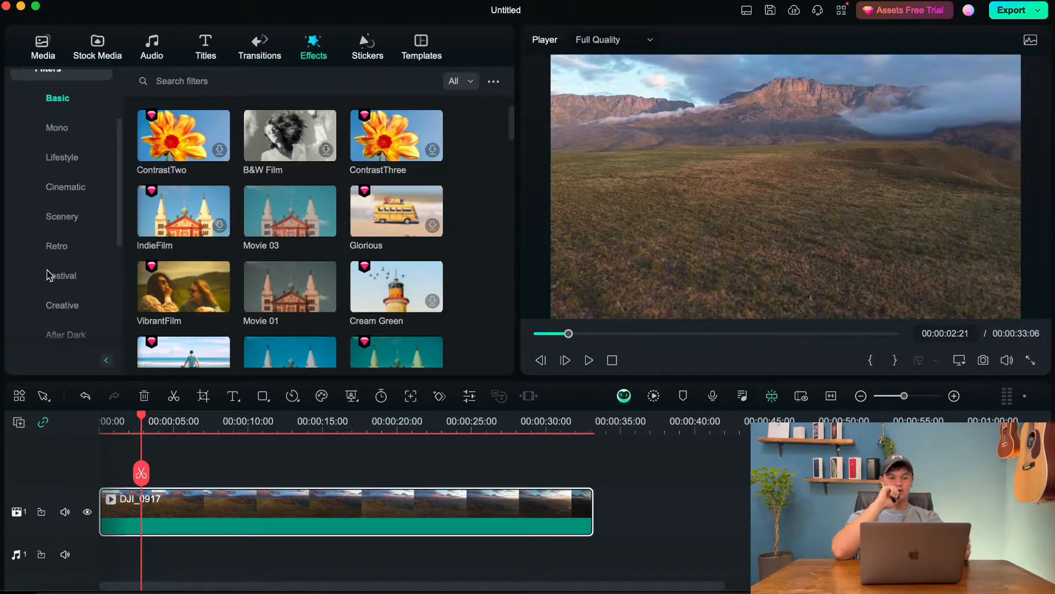
{"action": "left_click", "coordinate": [62, 190]}
{"action": "scroll", "coordinate": [347, 286], "scroll_direction": "down", "scroll_amount": 5}
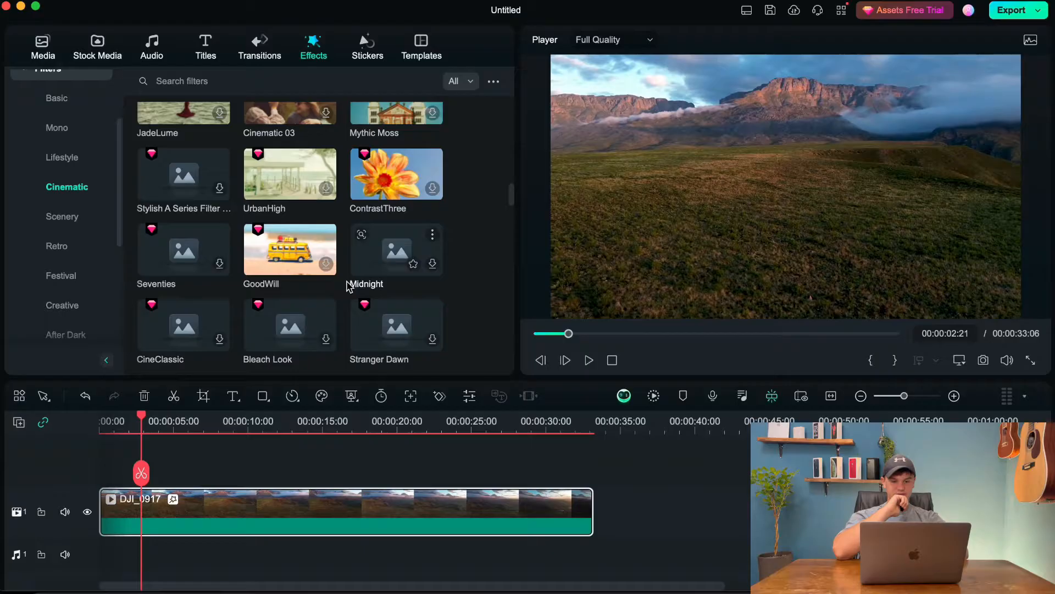
{"action": "scroll", "coordinate": [348, 285], "scroll_direction": "down", "scroll_amount": 2}
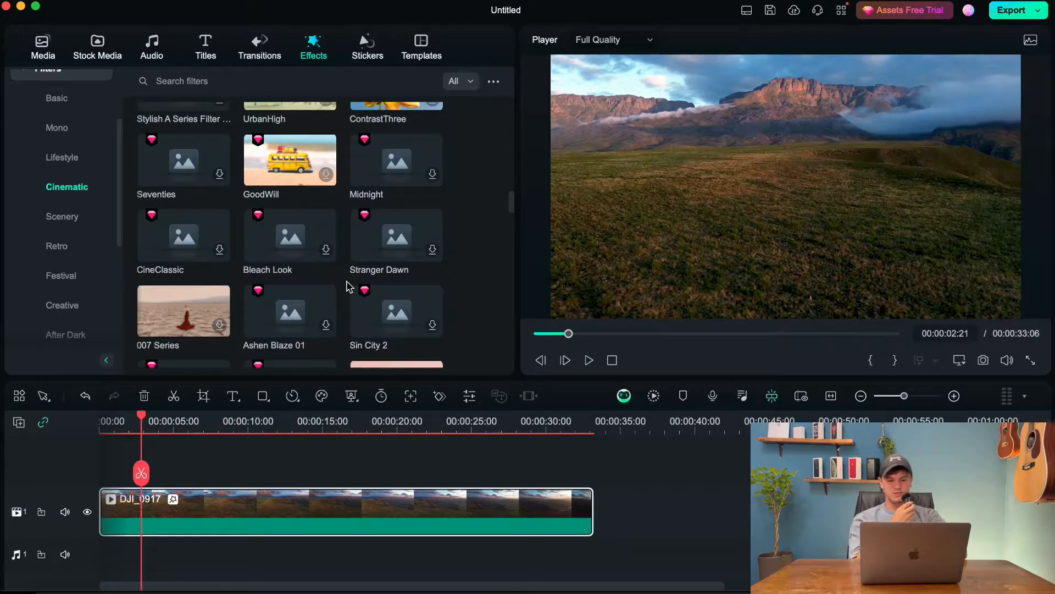
{"action": "scroll", "coordinate": [253, 286], "scroll_direction": "up", "scroll_amount": 1}
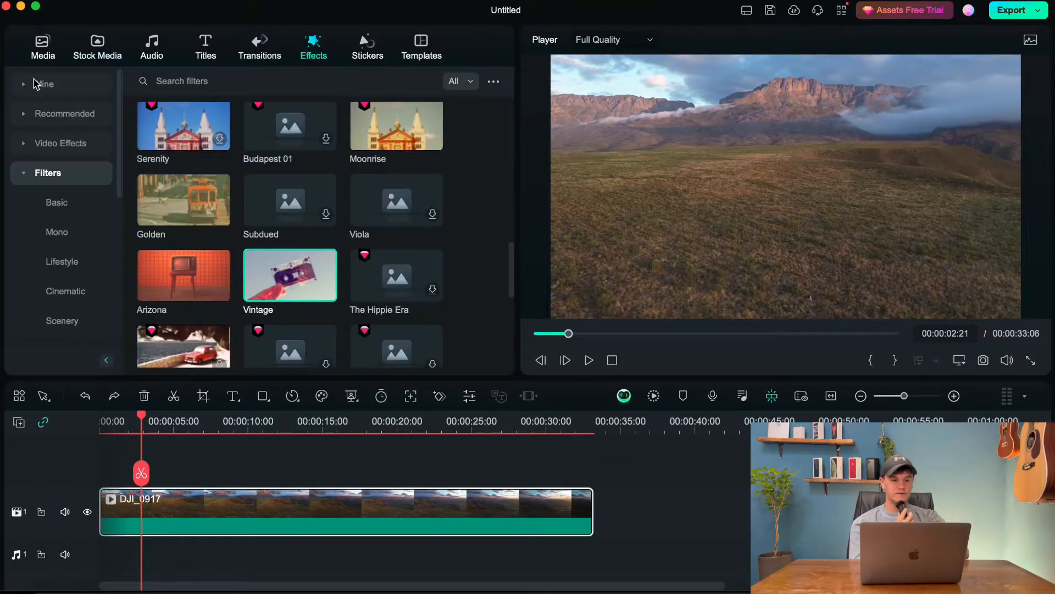
Step: Try the favorite Conetrast 01 and Teal Orange filters one at a time on the DJI_0917 clip, undoing each
{"action": "left_click", "coordinate": [37, 84]}
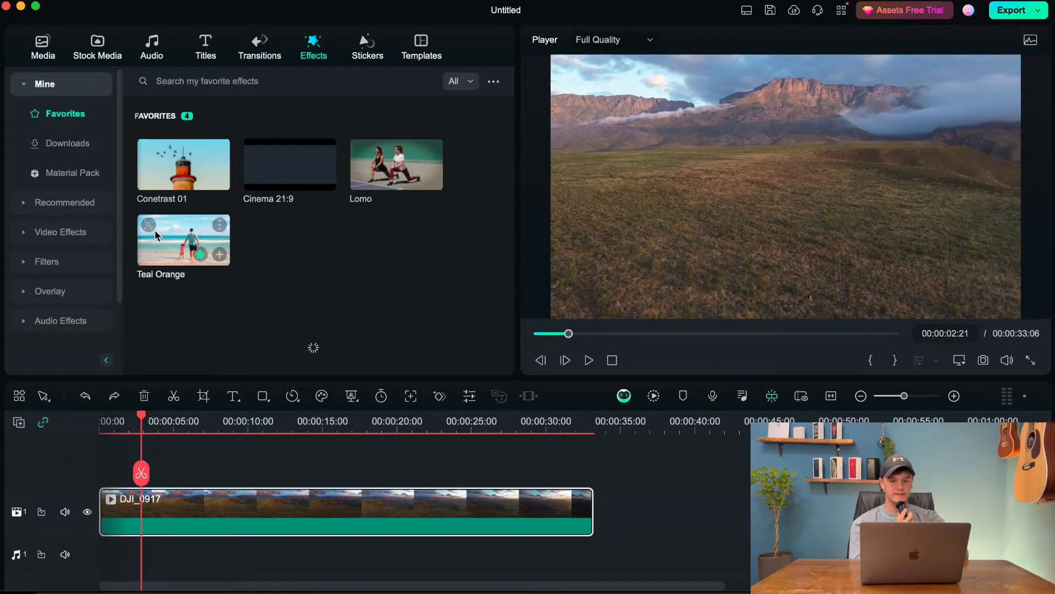
{"action": "left_click_drag", "start_coordinate": [172, 180], "coordinate": [189, 500]}
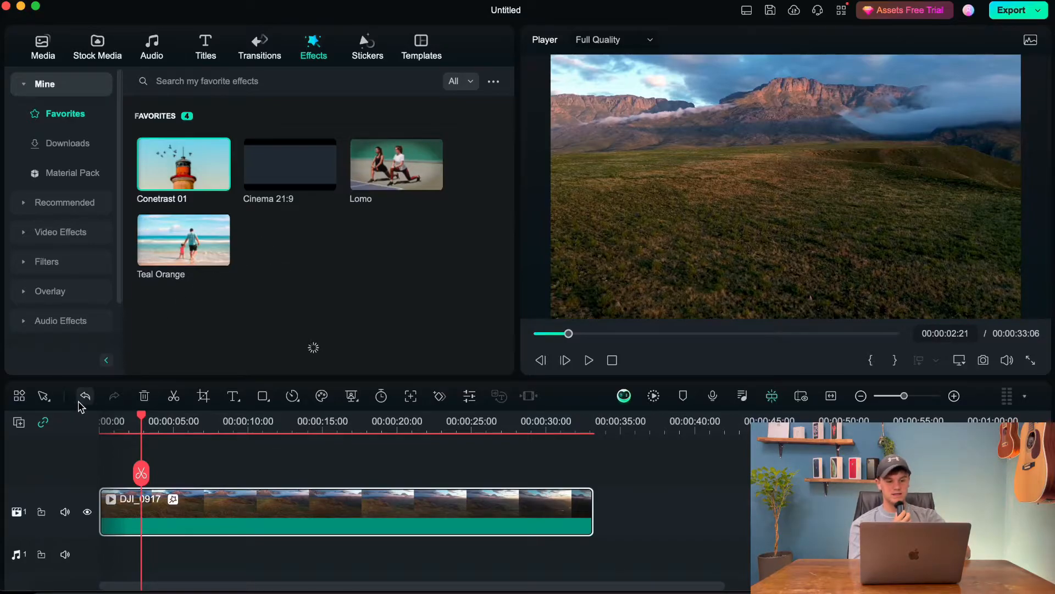
{"action": "left_click", "coordinate": [80, 403]}
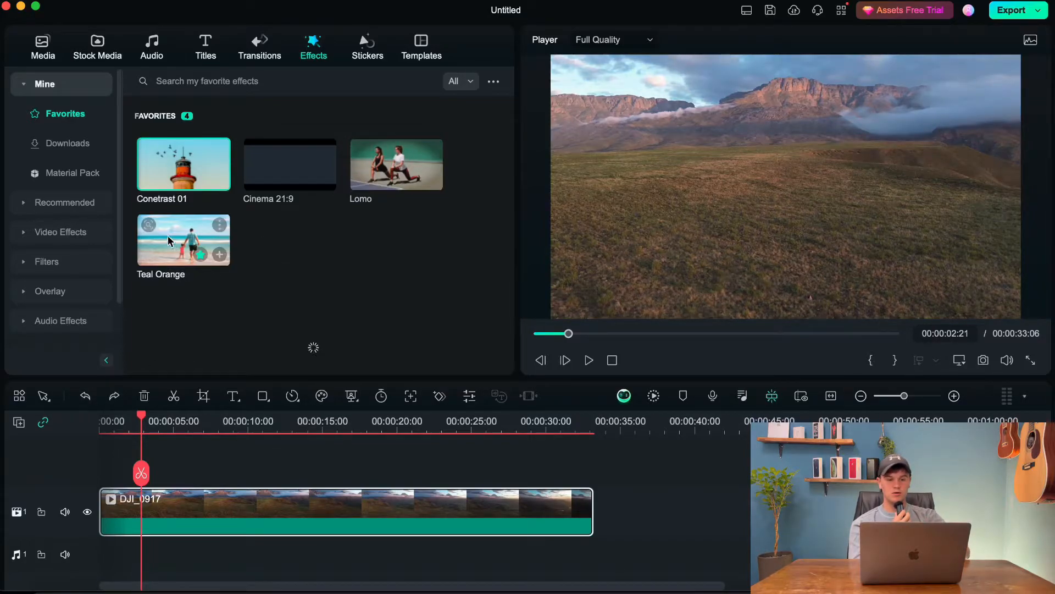
{"action": "left_click_drag", "start_coordinate": [179, 236], "coordinate": [179, 495]}
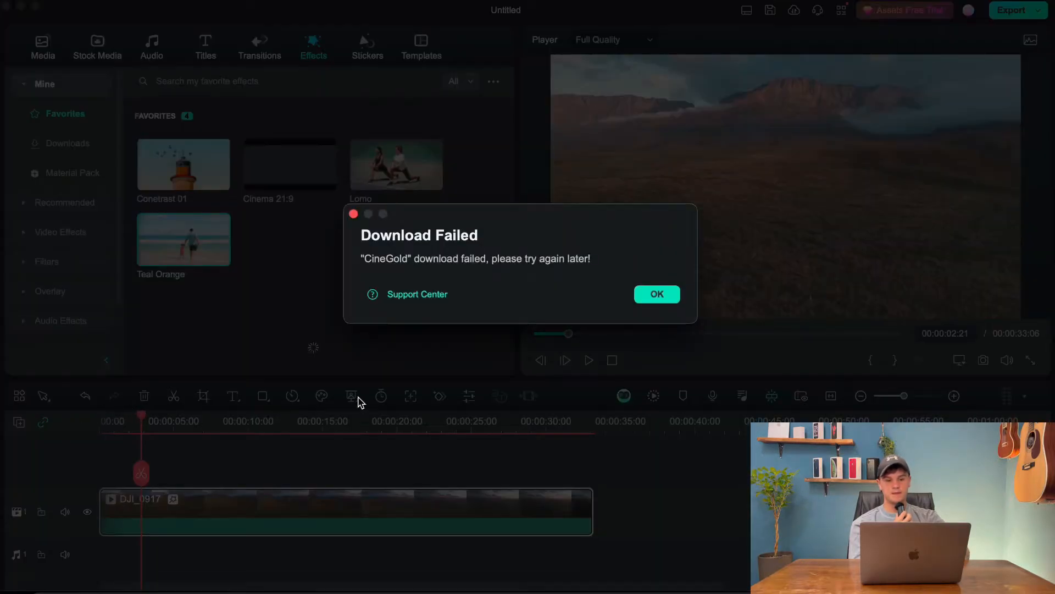
{"action": "left_click", "coordinate": [642, 295]}
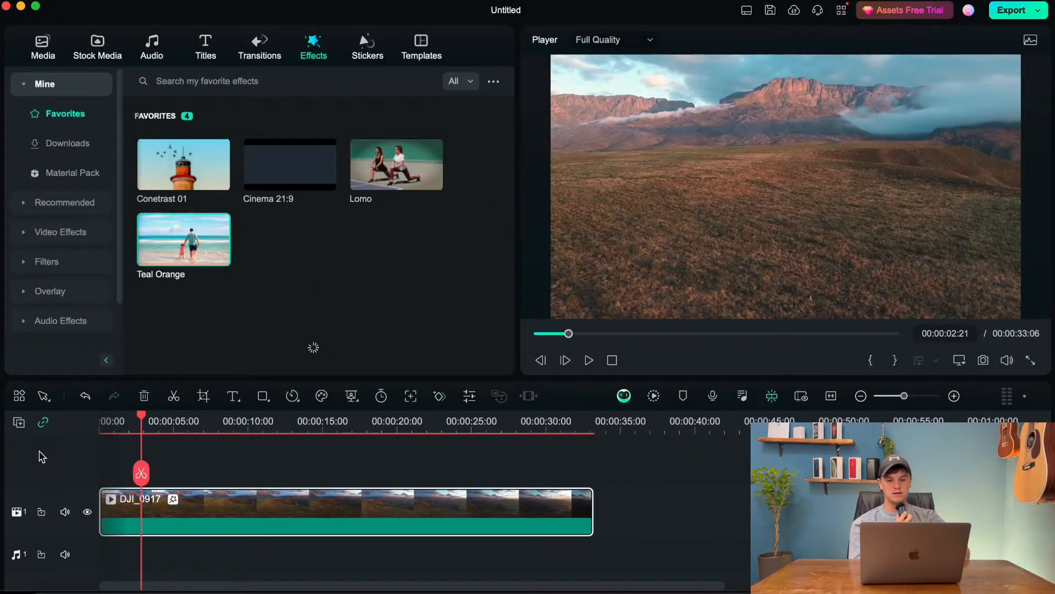
{"action": "left_click", "coordinate": [86, 396]}
Step: Apply the favorite Lomo and Teal Orange filters to the DJI_0917 clip and preview the result along the timeline
{"action": "left_click_drag", "start_coordinate": [396, 165], "coordinate": [242, 504]}
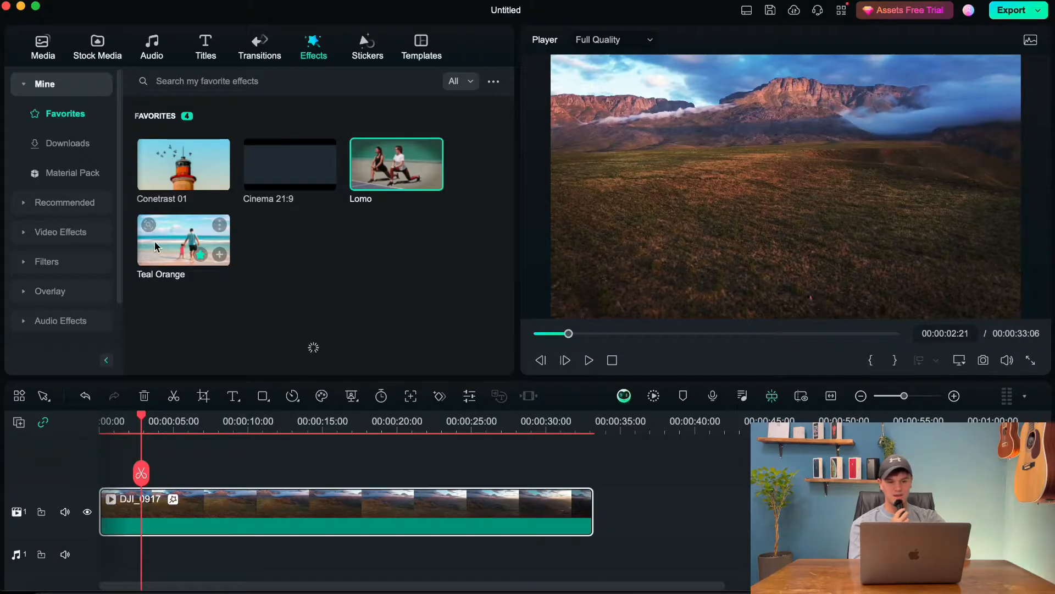
{"action": "left_click_drag", "start_coordinate": [183, 239], "coordinate": [196, 498]}
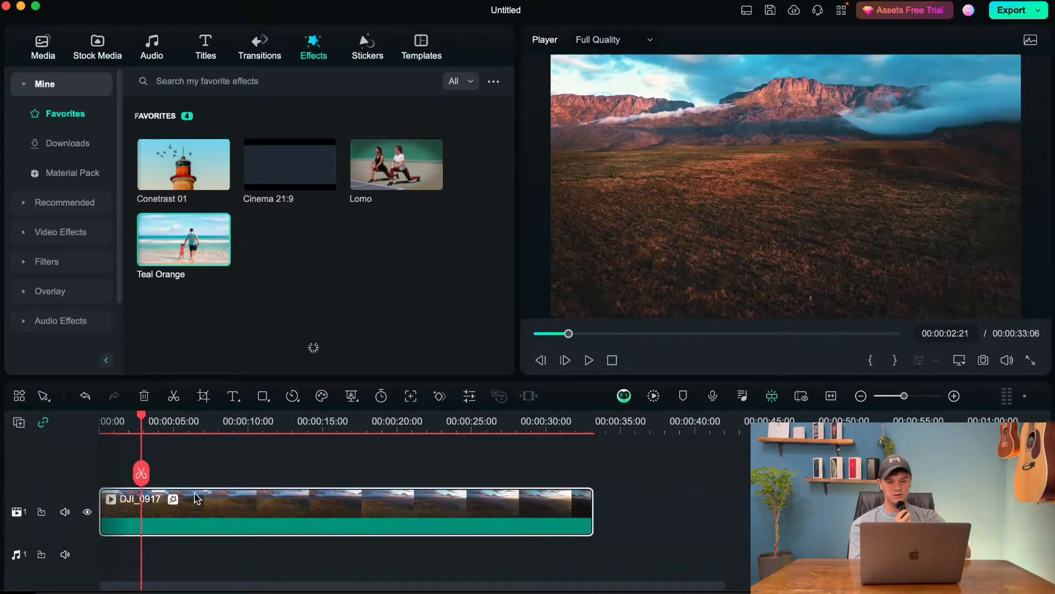
{"action": "left_click", "coordinate": [588, 360]}
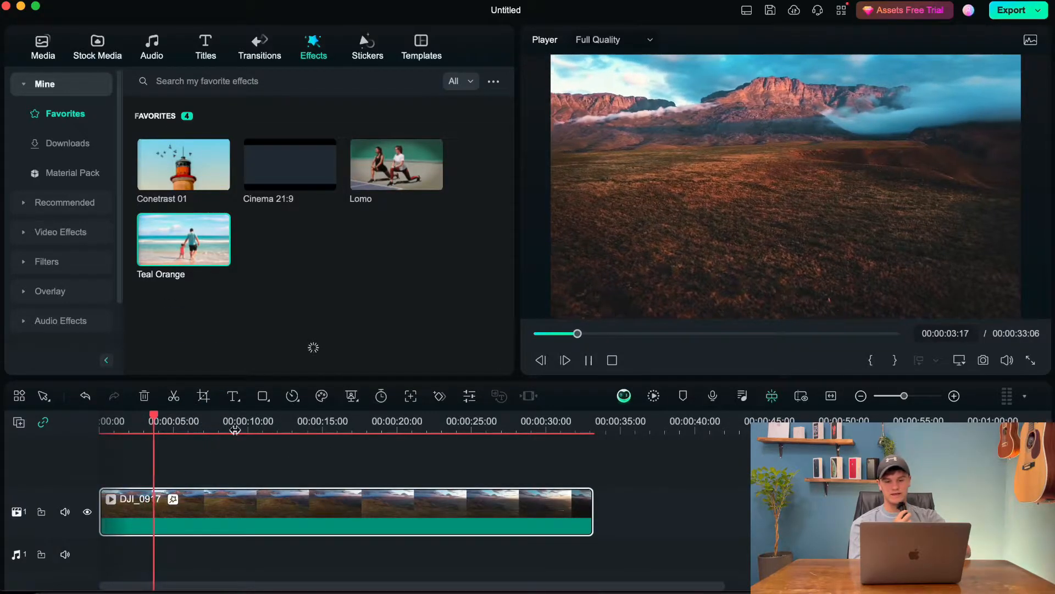
{"action": "left_click", "coordinate": [241, 432]}
{"action": "left_click", "coordinate": [326, 439]}
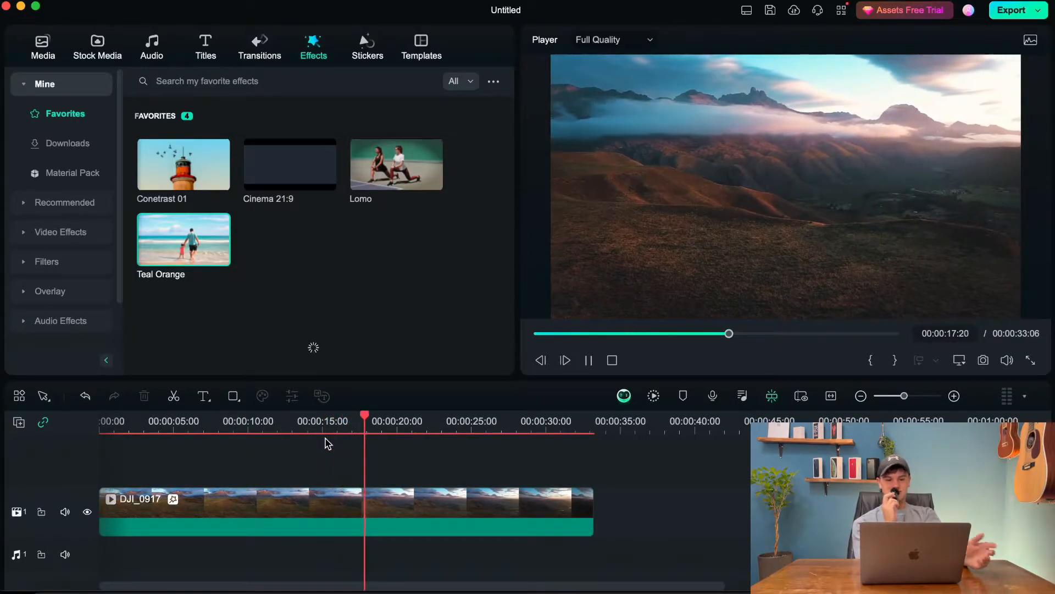
{"action": "left_click", "coordinate": [588, 360]}
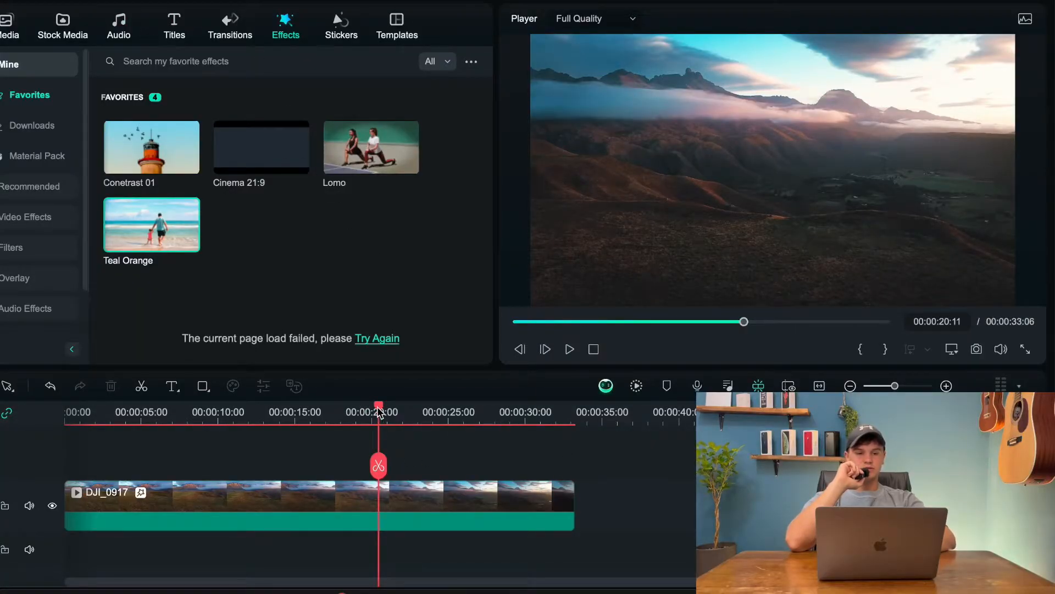
Step: Return the playhead to the start and browse AI music plus the Trending and Transition sound effects, previewing Whoosh Swoosh 06
{"action": "key", "text": "Home"}
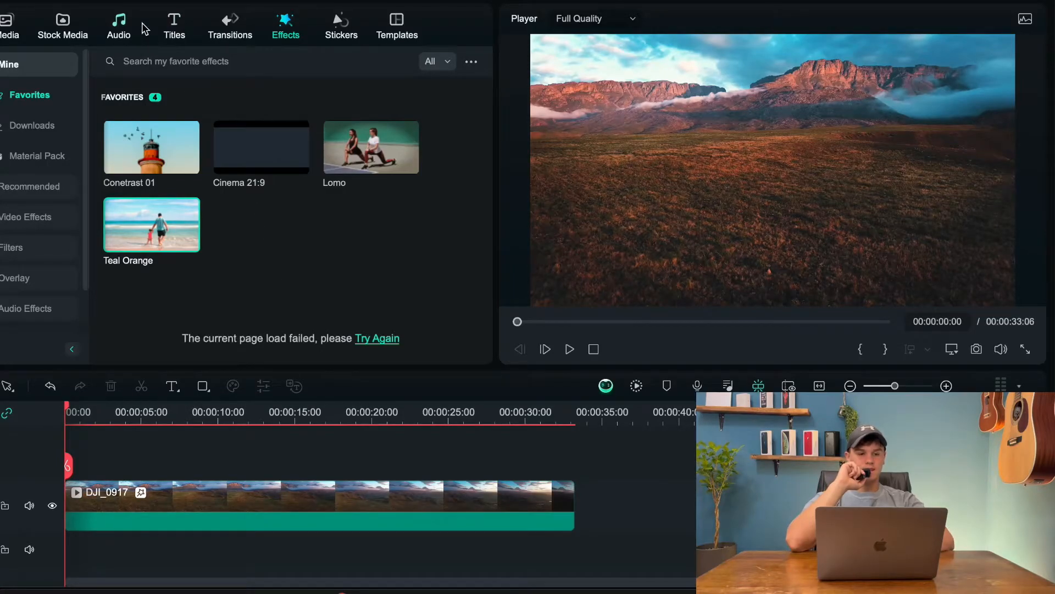
{"action": "left_click", "coordinate": [139, 28]}
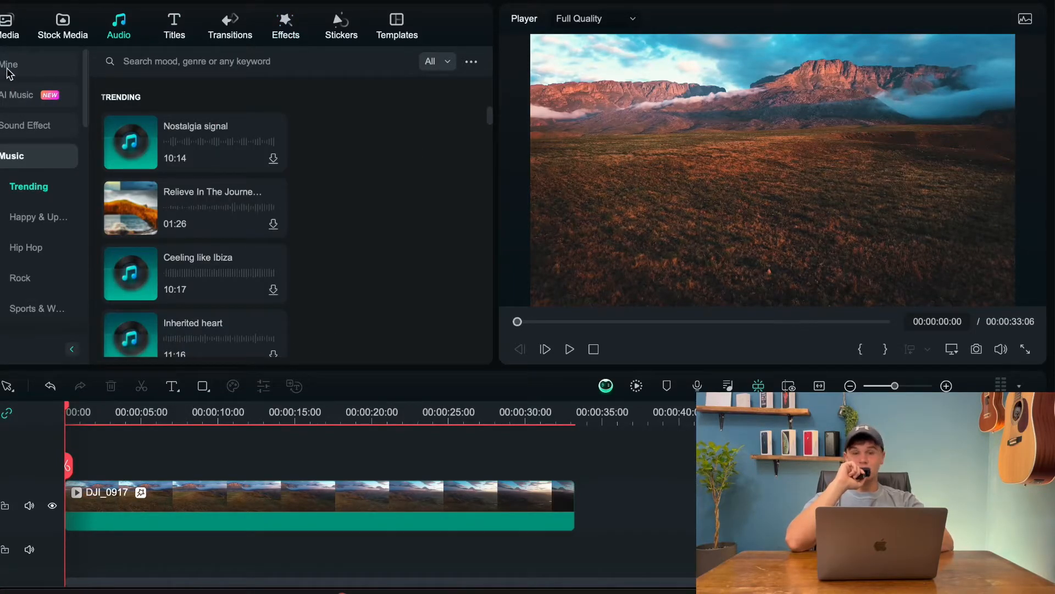
{"action": "left_click", "coordinate": [15, 104]}
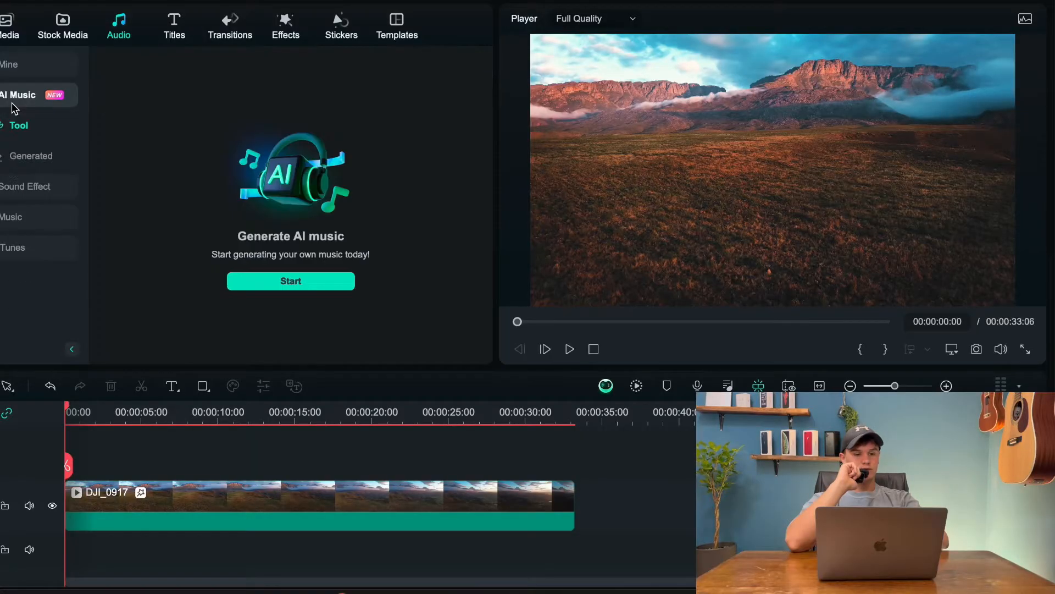
{"action": "left_click", "coordinate": [32, 188]}
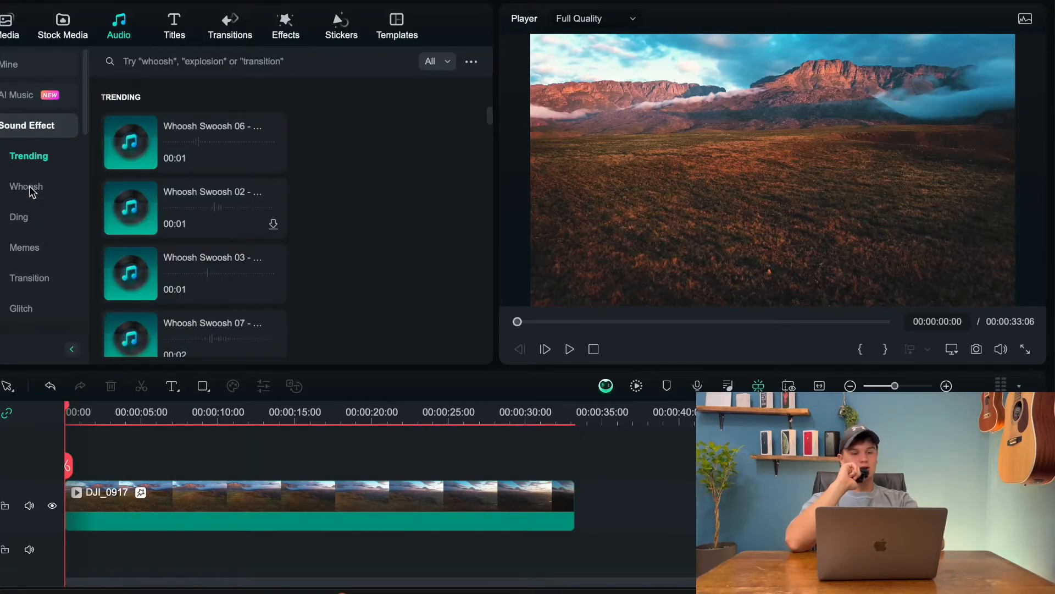
{"action": "scroll", "coordinate": [136, 189], "scroll_direction": "down", "scroll_amount": 5}
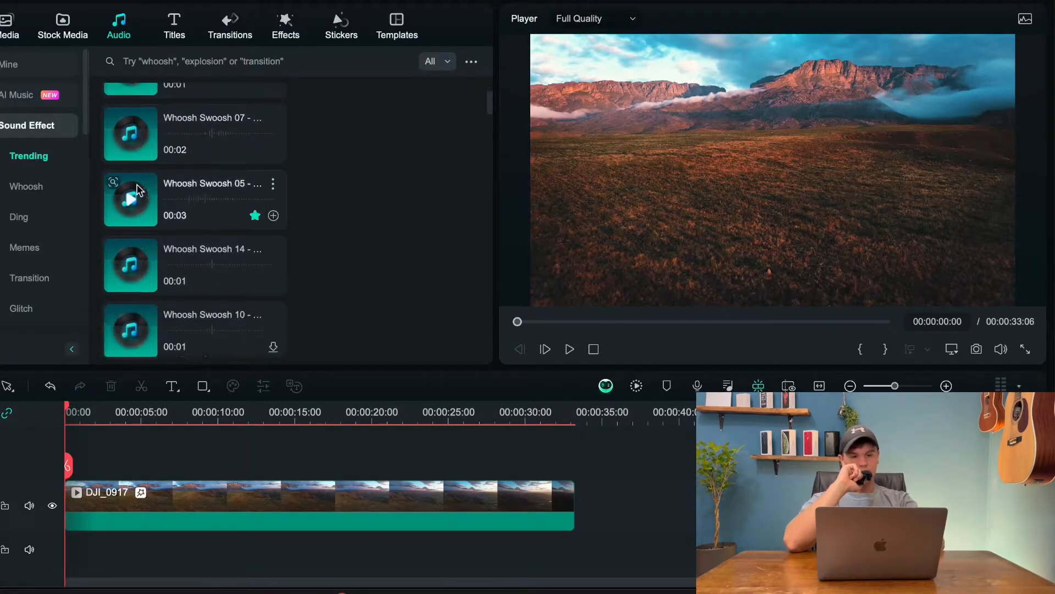
{"action": "scroll", "coordinate": [137, 189], "scroll_direction": "up", "scroll_amount": 5}
{"action": "left_click", "coordinate": [135, 147]}
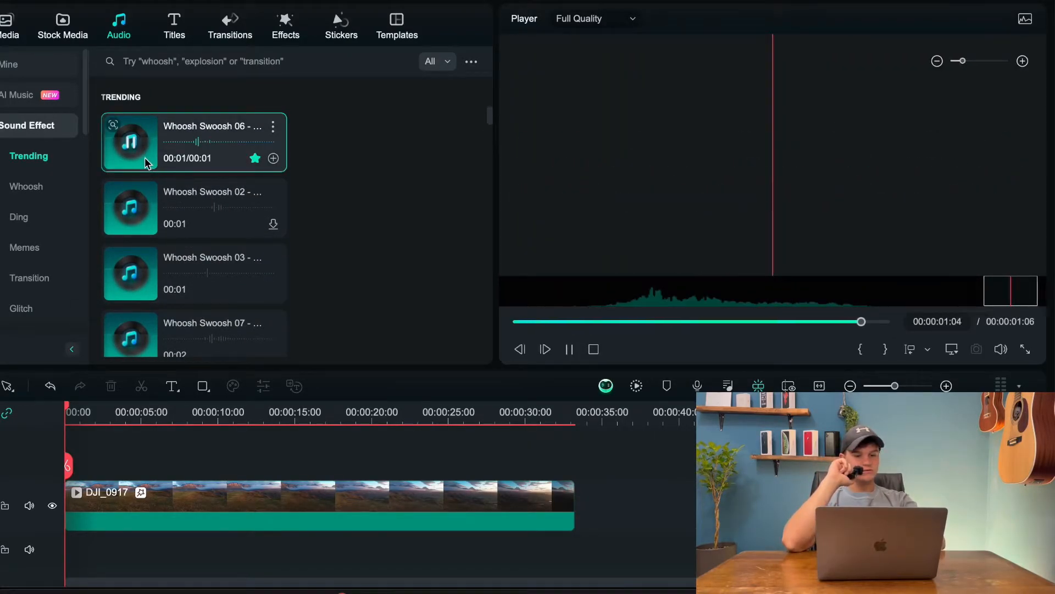
{"action": "scroll", "coordinate": [144, 158], "scroll_direction": "down", "scroll_amount": 2}
{"action": "scroll", "coordinate": [144, 156], "scroll_direction": "down", "scroll_amount": 3}
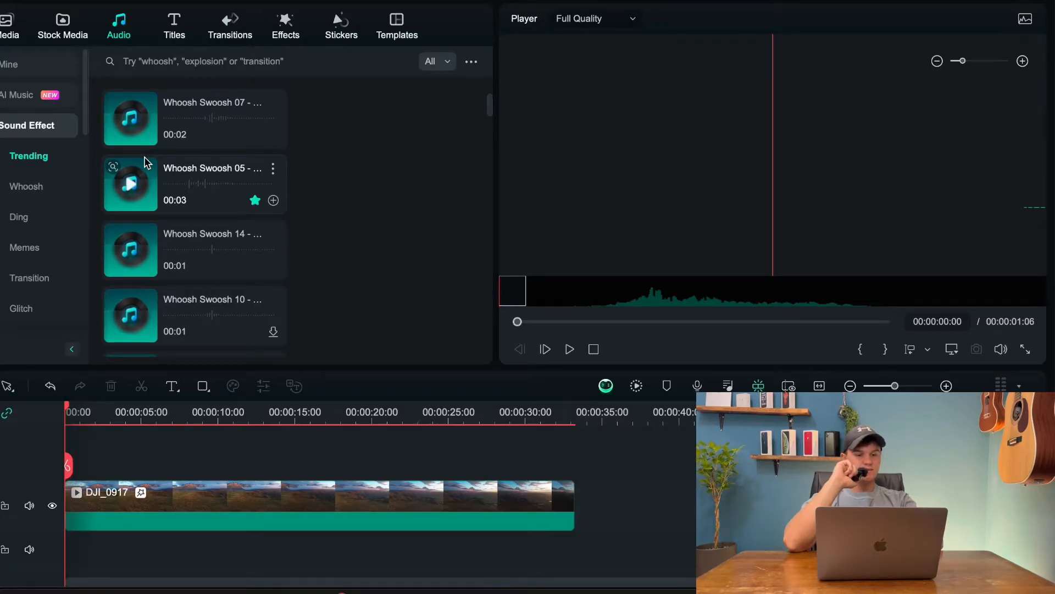
{"action": "left_click", "coordinate": [25, 278]}
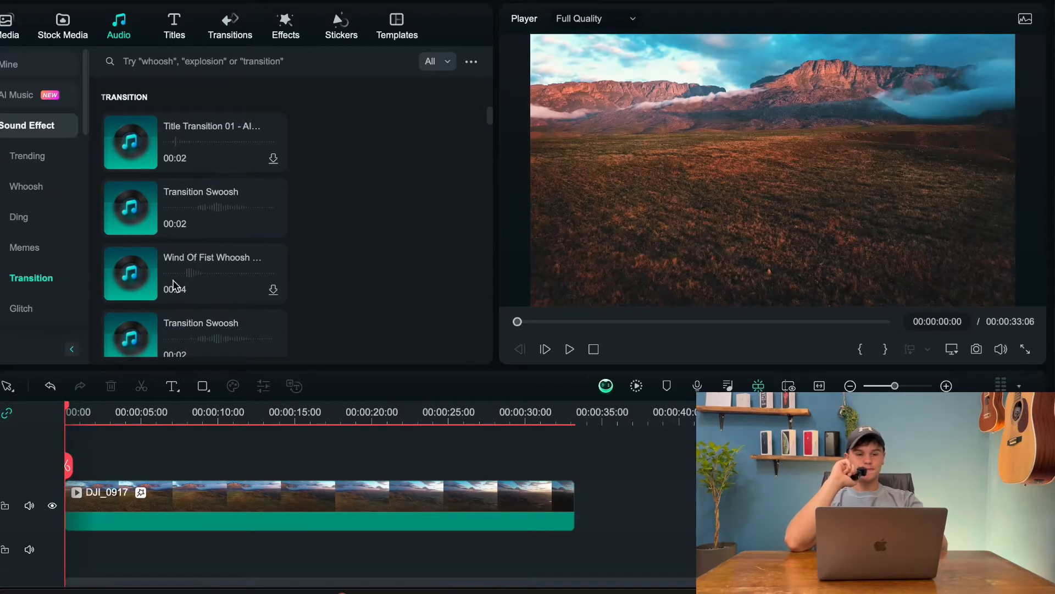
{"action": "left_click", "coordinate": [130, 141]}
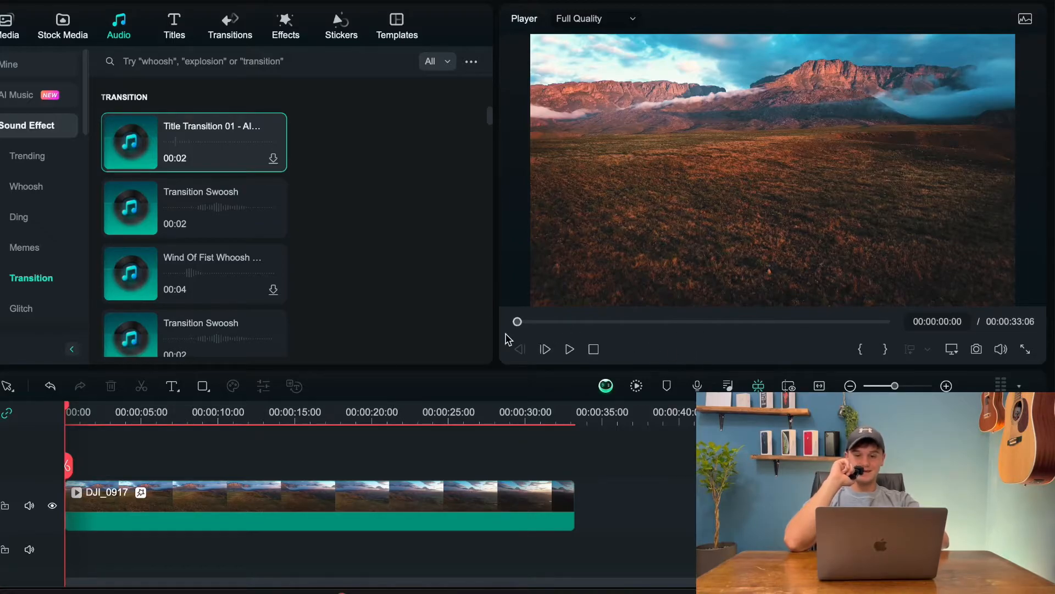
Step: Add the favorite Whoosh Swoosh 06 sound effect to the audio track at 00:00:02:09 and play it back
{"action": "left_click_drag", "start_coordinate": [517, 323], "coordinate": [473, 317]}
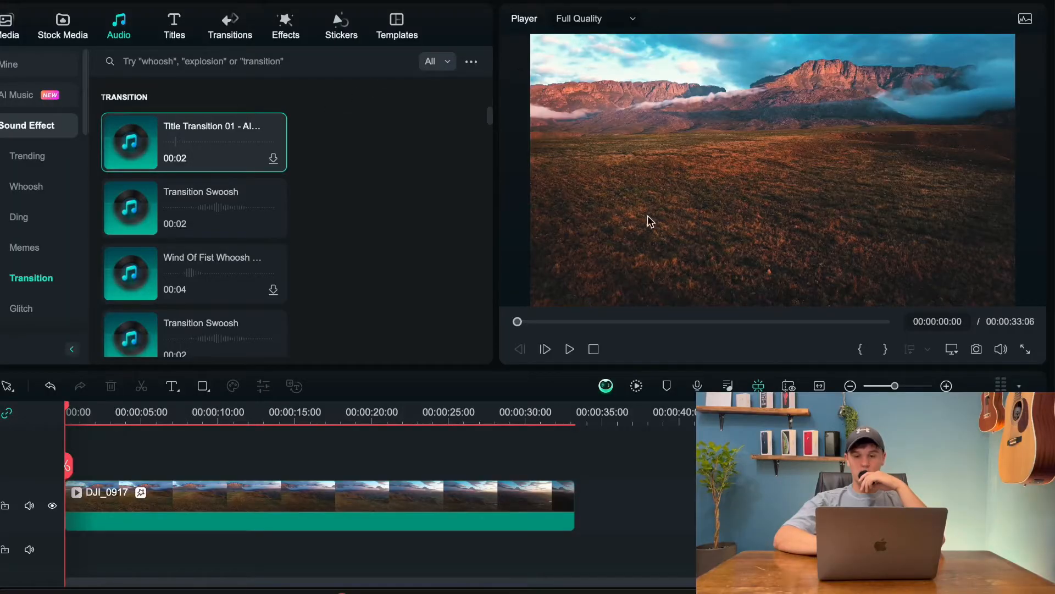
{"action": "left_click", "coordinate": [571, 350]}
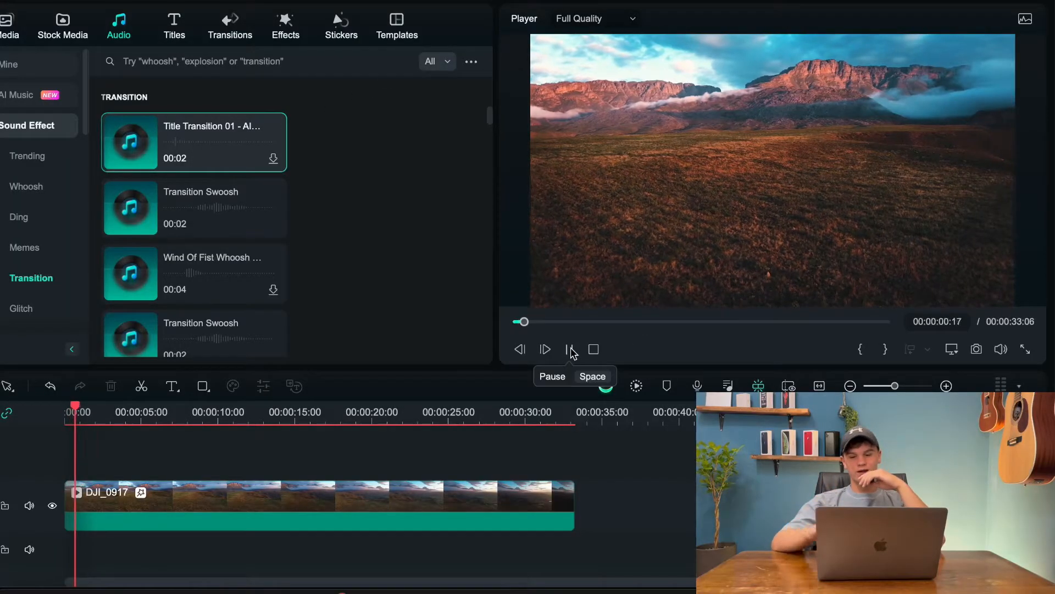
{"action": "left_click", "coordinate": [571, 350]}
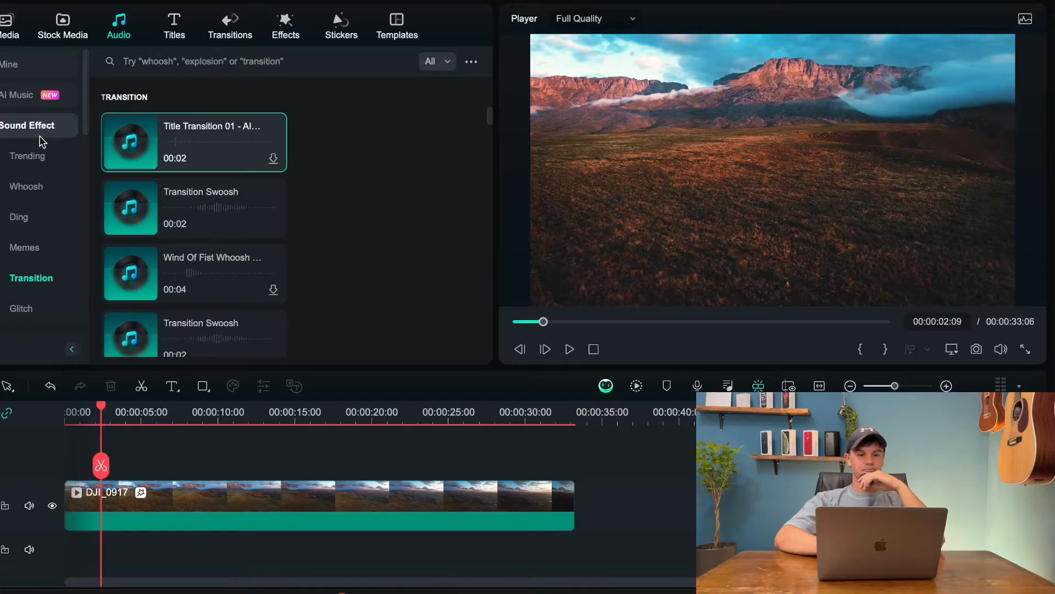
{"action": "left_click", "coordinate": [30, 67]}
{"action": "left_click", "coordinate": [207, 98]}
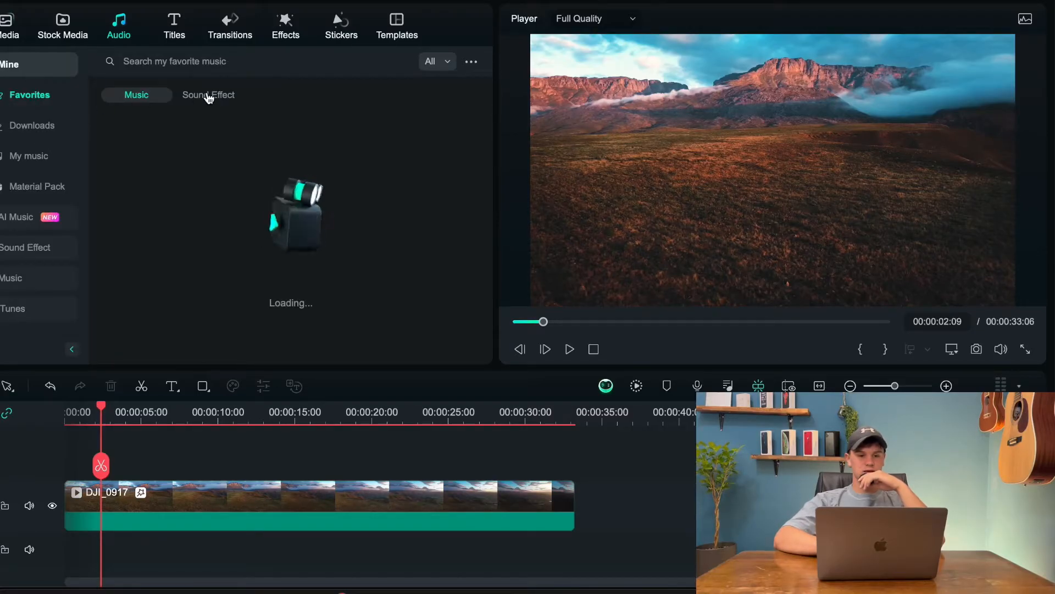
{"action": "left_click_drag", "start_coordinate": [172, 167], "coordinate": [104, 479]}
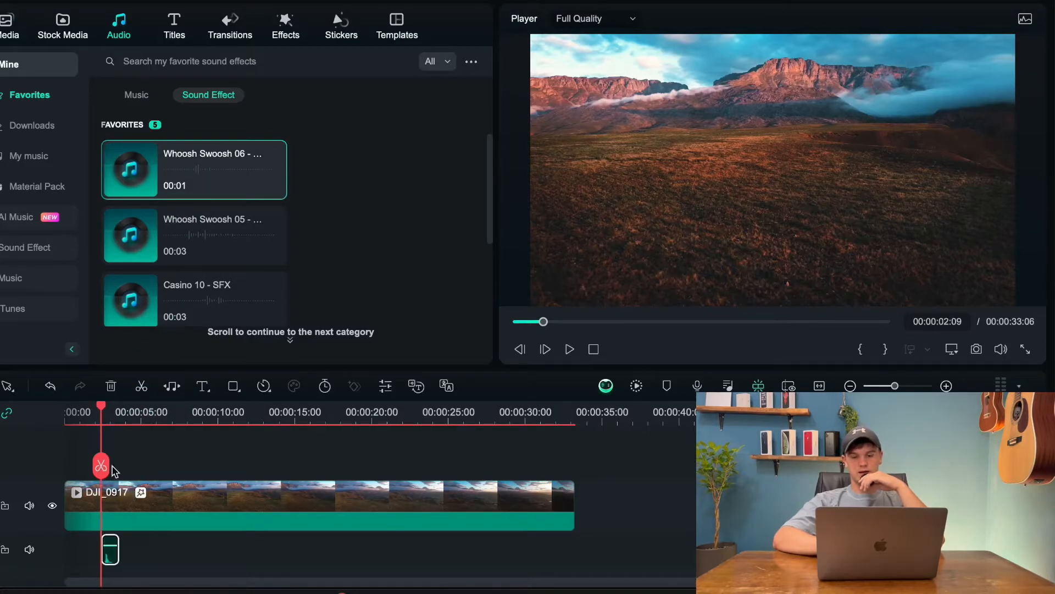
{"action": "left_click", "coordinate": [569, 352]}
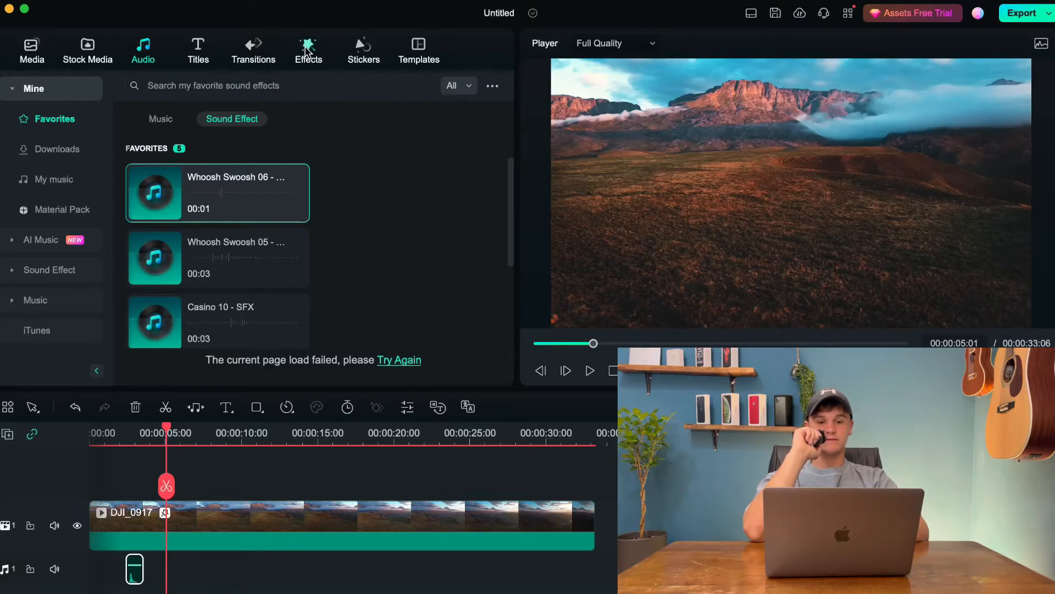
Step: Look through the Lens Flare, Border and Retro overlay effects for one that suits the drone clip
{"action": "left_click", "coordinate": [307, 51]}
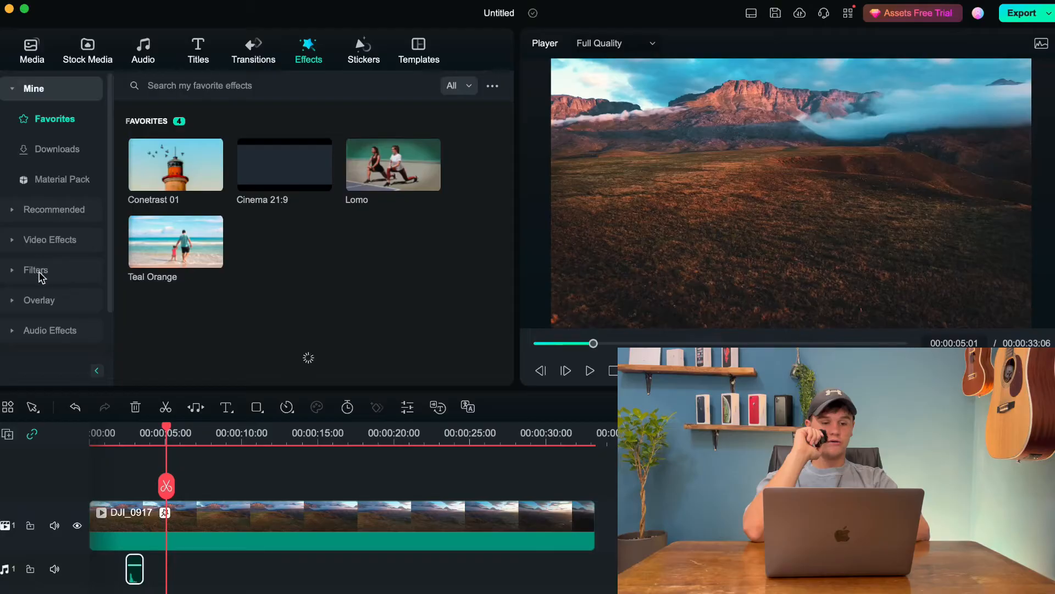
{"action": "left_click", "coordinate": [41, 301]}
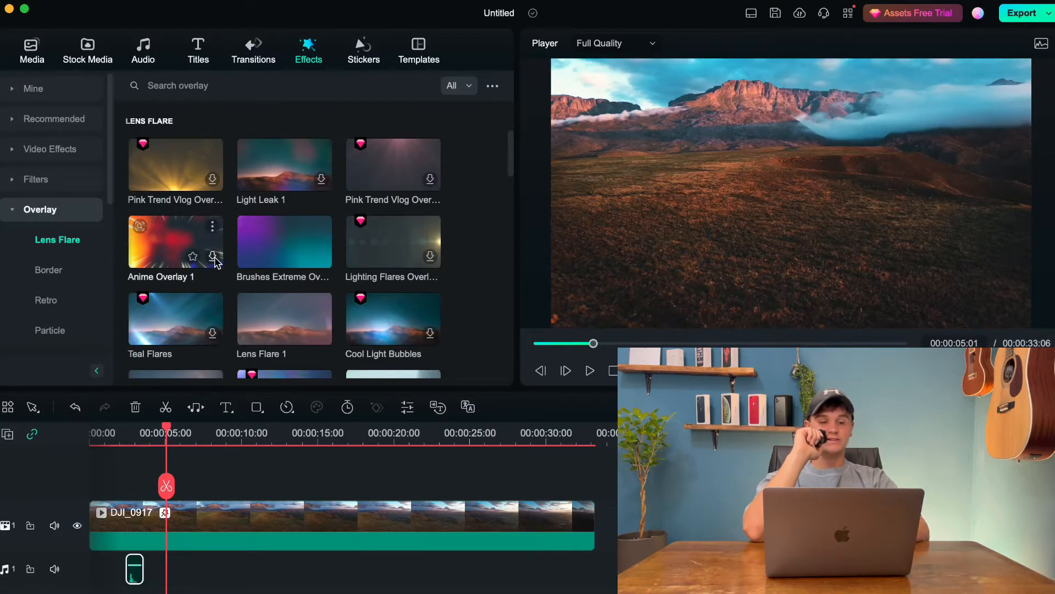
{"action": "scroll", "coordinate": [216, 263], "scroll_direction": "down", "scroll_amount": 2}
{"action": "scroll", "coordinate": [195, 283], "scroll_direction": "down", "scroll_amount": 3}
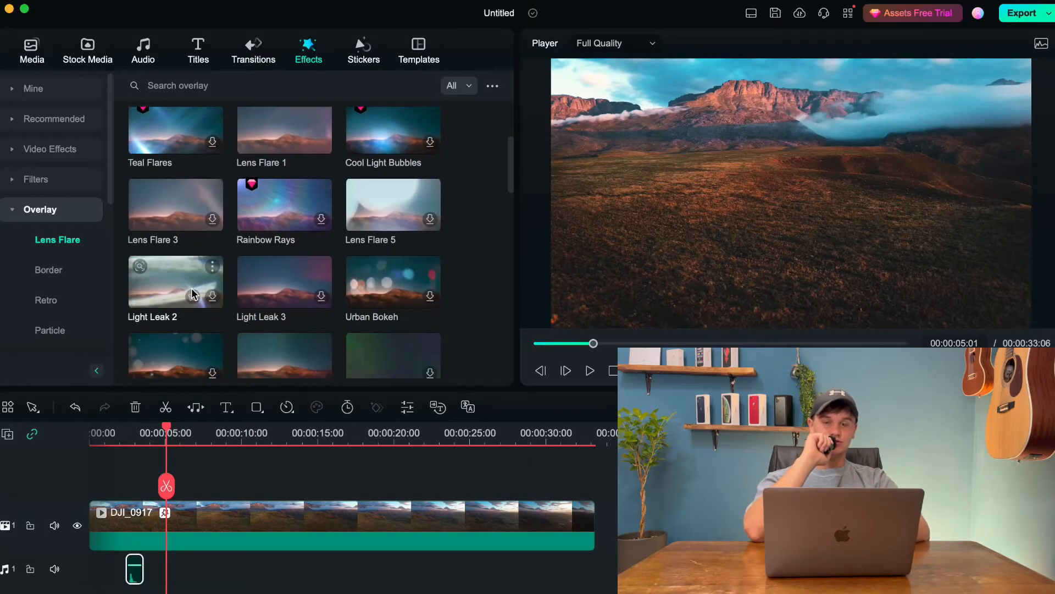
{"action": "scroll", "coordinate": [193, 292], "scroll_direction": "down", "scroll_amount": 1}
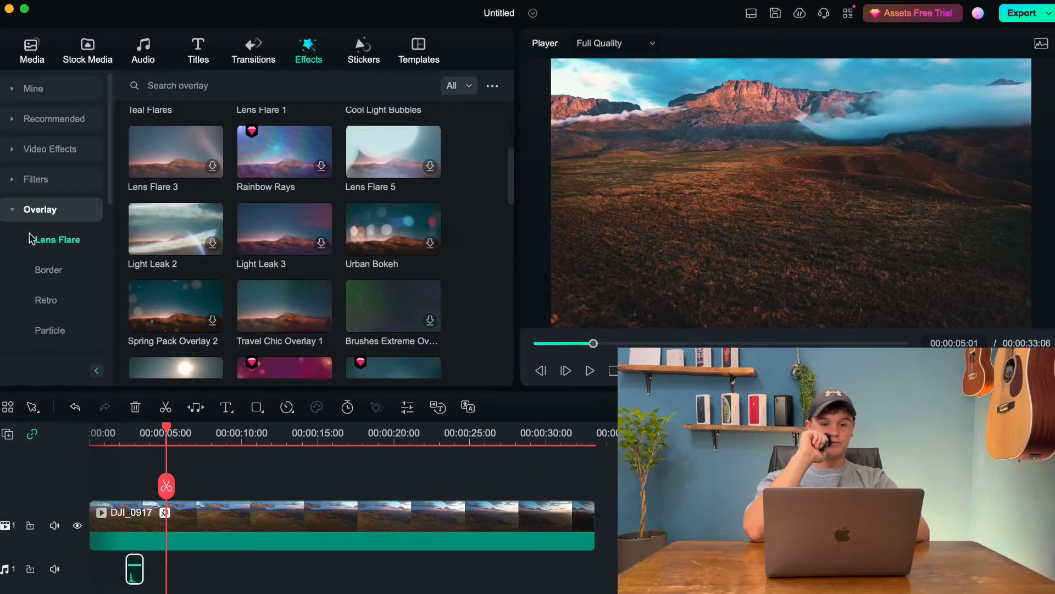
{"action": "left_click", "coordinate": [40, 271]}
{"action": "left_click", "coordinate": [36, 302]}
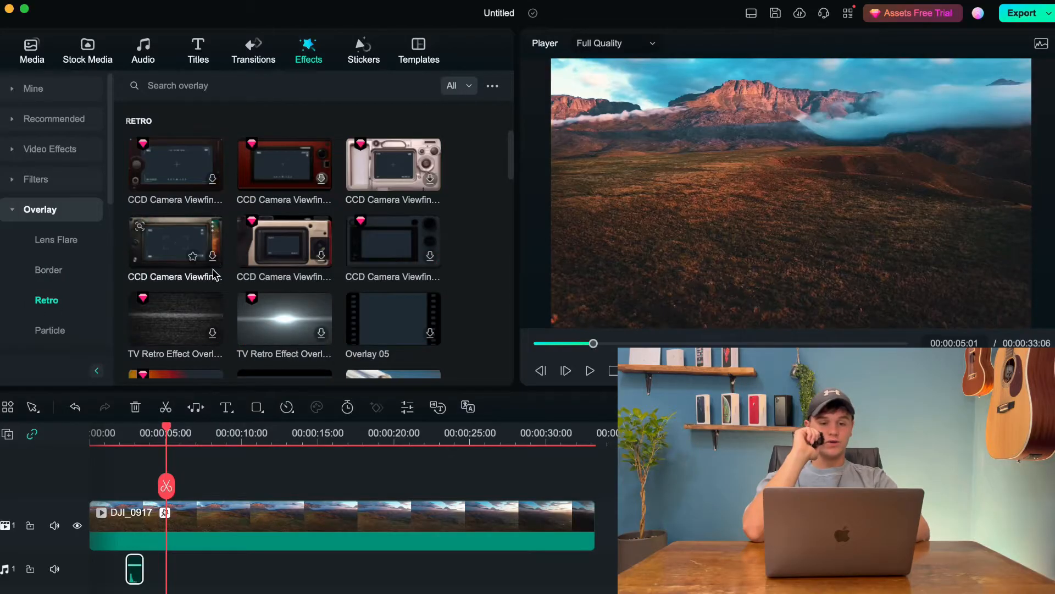
{"action": "scroll", "coordinate": [242, 283], "scroll_direction": "down", "scroll_amount": 2}
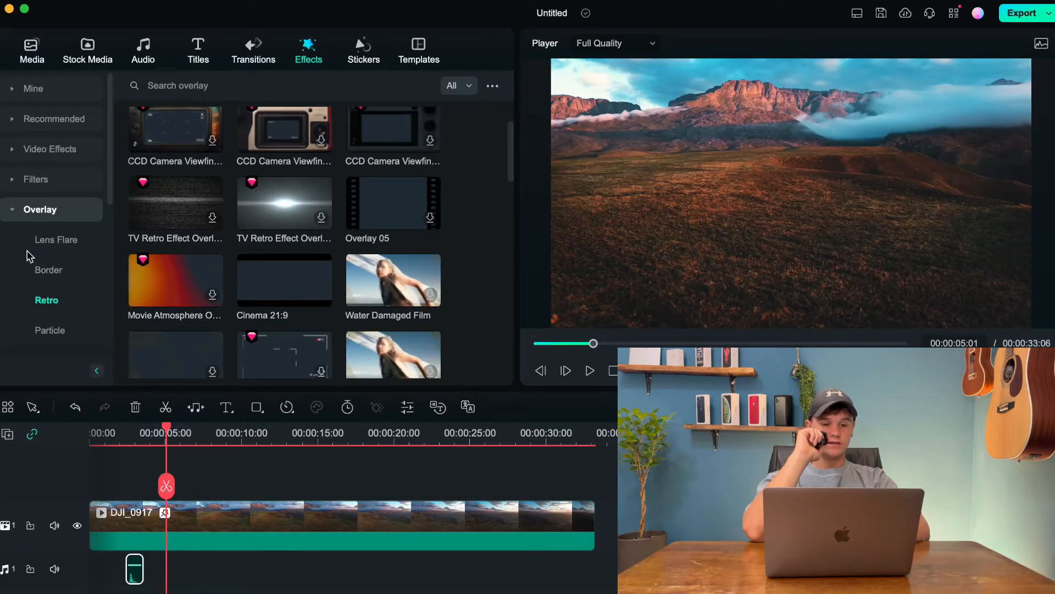
Step: Examine the Particle, Heart, Bokeh Blur and Festival overlays, and return to the Retro and Border collections
{"action": "scroll", "coordinate": [66, 302], "scroll_direction": "down", "scroll_amount": 2}
{"action": "left_click", "coordinate": [49, 275]}
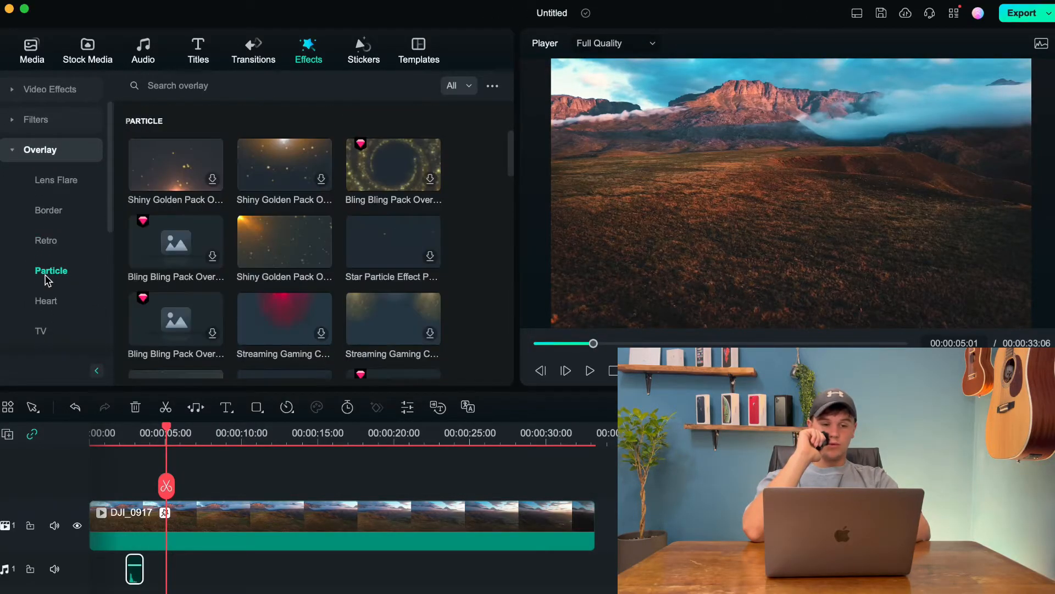
{"action": "left_click", "coordinate": [47, 299]}
{"action": "scroll", "coordinate": [49, 297], "scroll_direction": "down", "scroll_amount": 2}
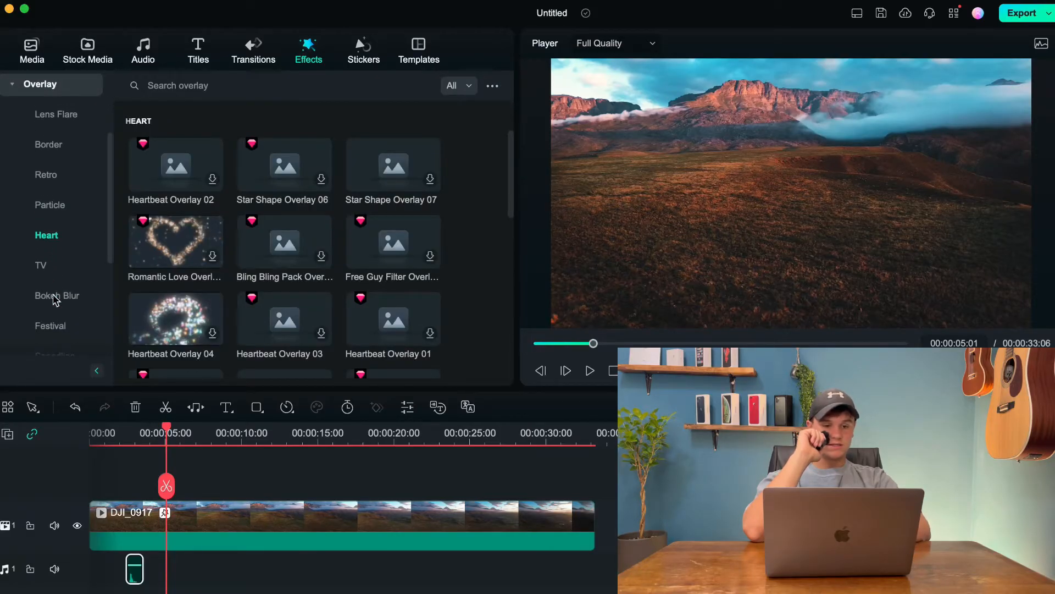
{"action": "left_click", "coordinate": [53, 296]}
{"action": "scroll", "coordinate": [46, 275], "scroll_direction": "down", "scroll_amount": 2}
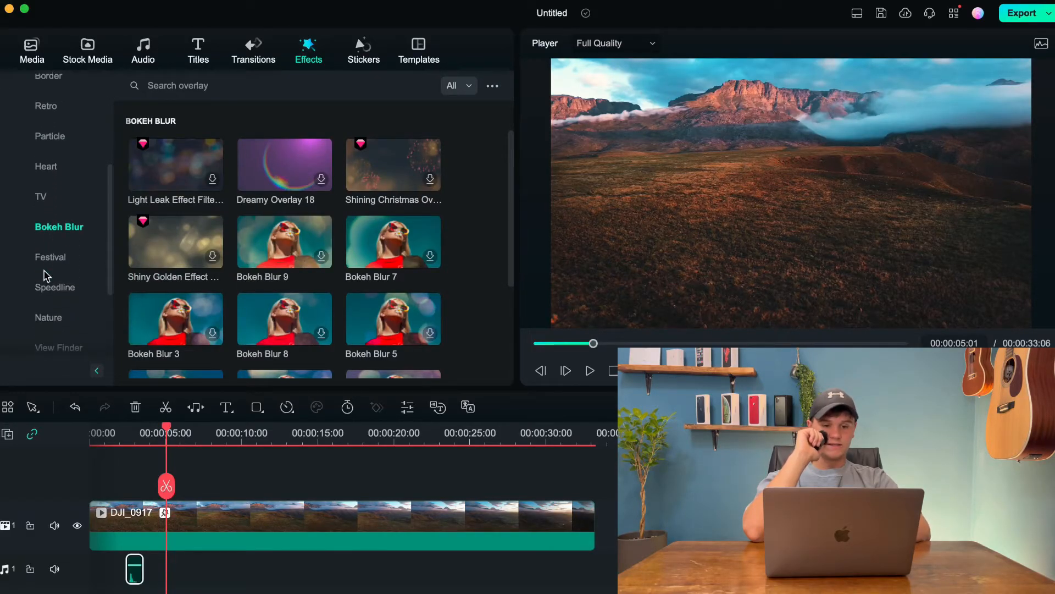
{"action": "left_click", "coordinate": [45, 262]}
{"action": "scroll", "coordinate": [47, 248], "scroll_direction": "up", "scroll_amount": 2}
{"action": "scroll", "coordinate": [47, 244], "scroll_direction": "up", "scroll_amount": 2}
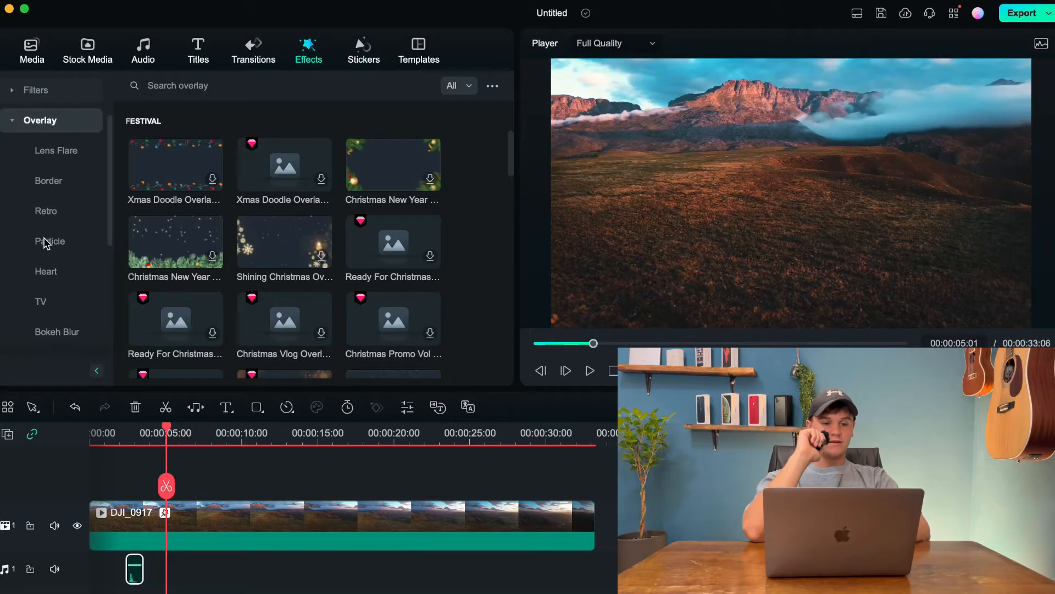
{"action": "left_click", "coordinate": [46, 211]}
{"action": "left_click", "coordinate": [48, 179]}
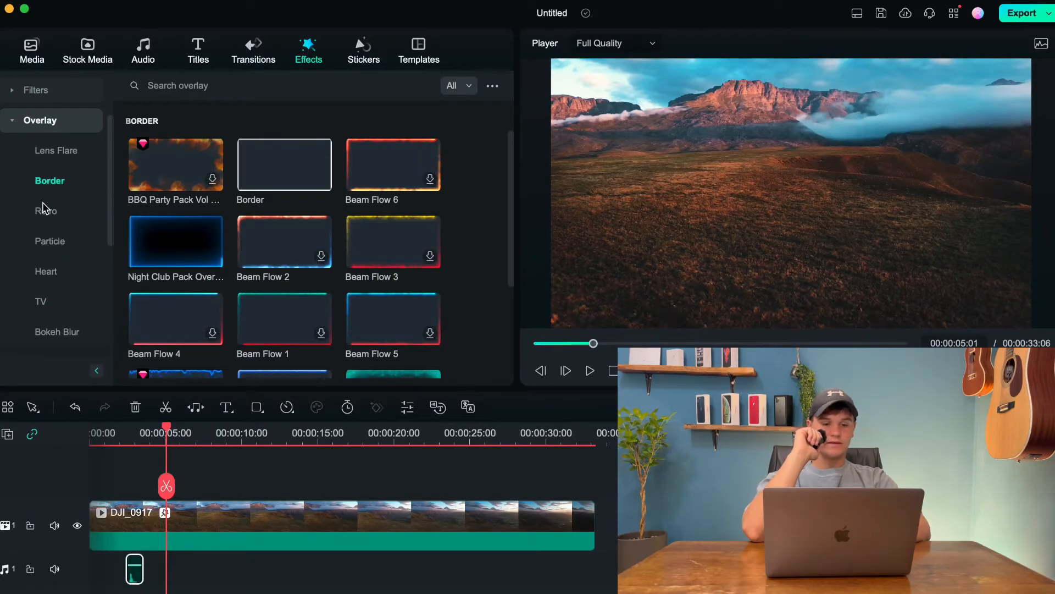
Step: Apply the Retro overlay Cinema 21:9 to the DJI_0917 clip and preview it along the timeline to 00:00:22:06
{"action": "left_click", "coordinate": [44, 209]}
{"action": "scroll", "coordinate": [224, 294], "scroll_direction": "down", "scroll_amount": 1}
{"action": "left_click_drag", "start_coordinate": [255, 305], "coordinate": [132, 541]}
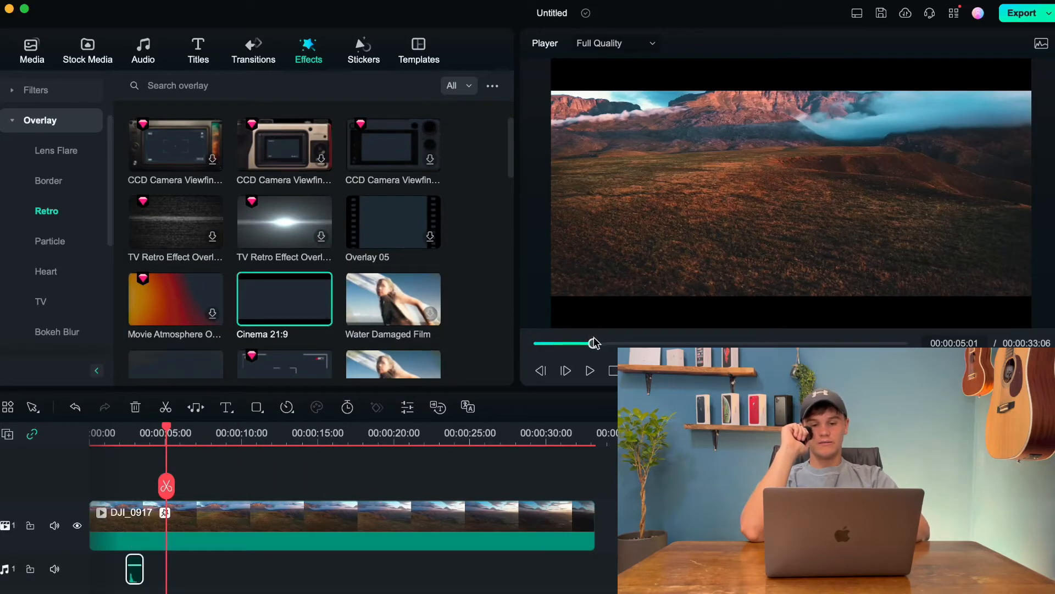
{"action": "left_click_drag", "start_coordinate": [552, 344], "coordinate": [782, 344]}
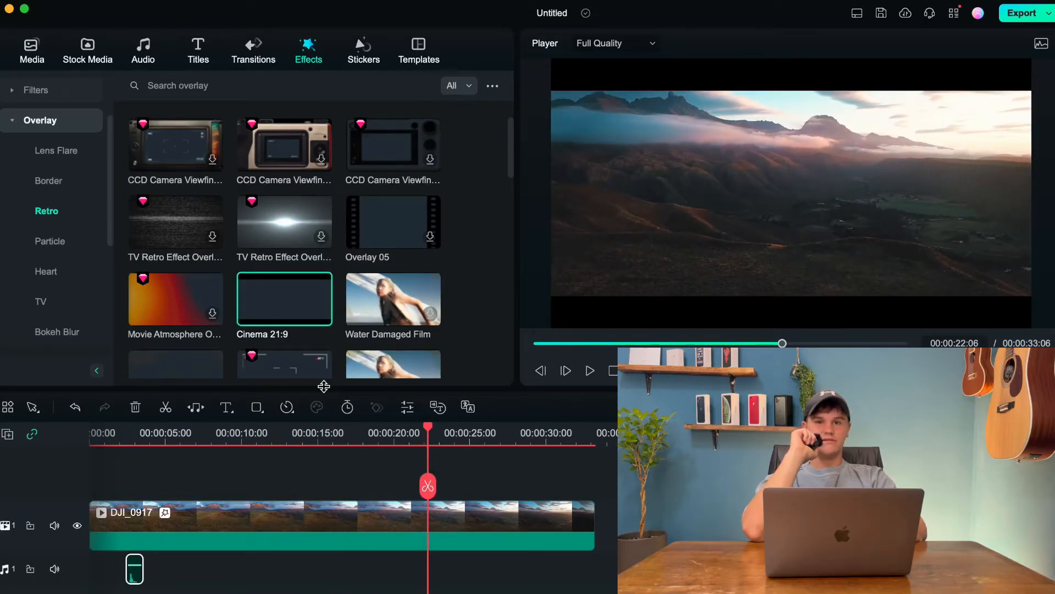
{"action": "scroll", "coordinate": [326, 336], "scroll_direction": "down", "scroll_amount": 8}
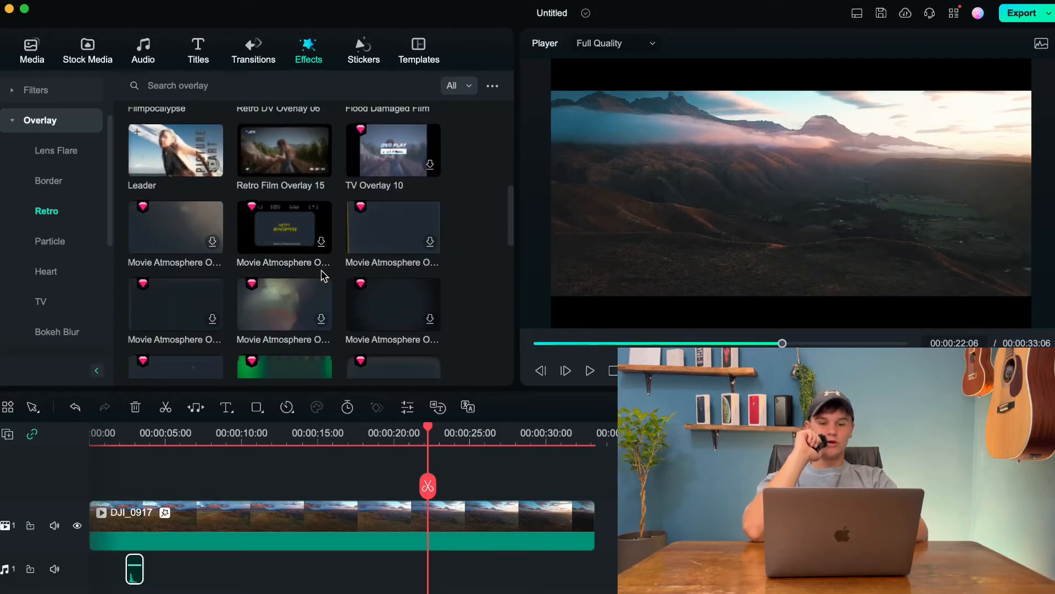
{"action": "scroll", "coordinate": [323, 276], "scroll_direction": "down", "scroll_amount": 3}
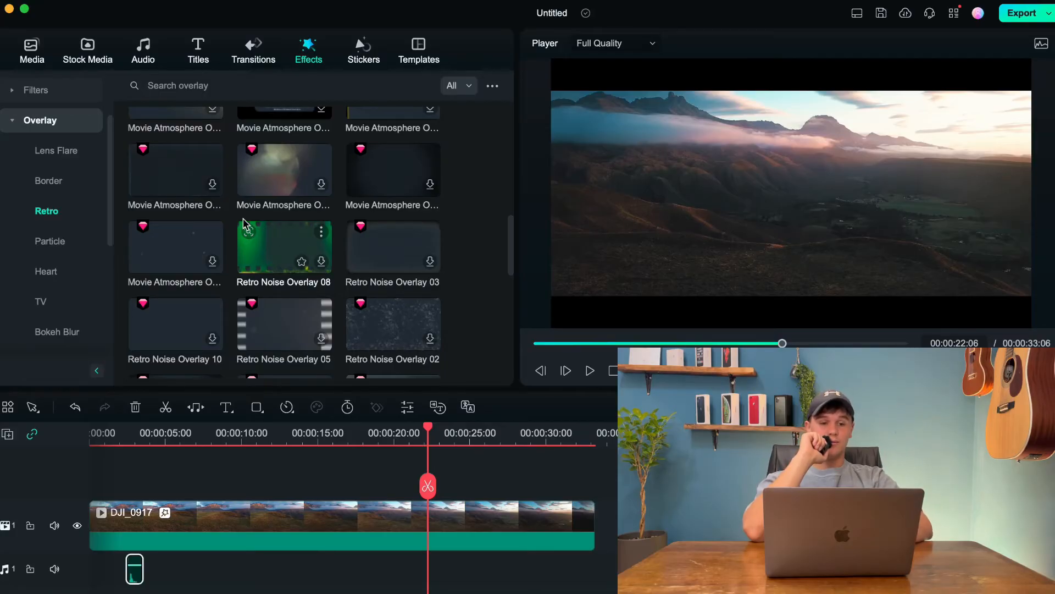
{"action": "scroll", "coordinate": [245, 224], "scroll_direction": "up", "scroll_amount": 3}
Step: Import the red-orange Pexels light video (1080p MP4) from the overlays folder into the project media
{"action": "left_click", "coordinate": [31, 50]}
{"action": "scroll", "coordinate": [273, 198], "scroll_direction": "up", "scroll_amount": 3}
{"action": "left_click", "coordinate": [184, 168]}
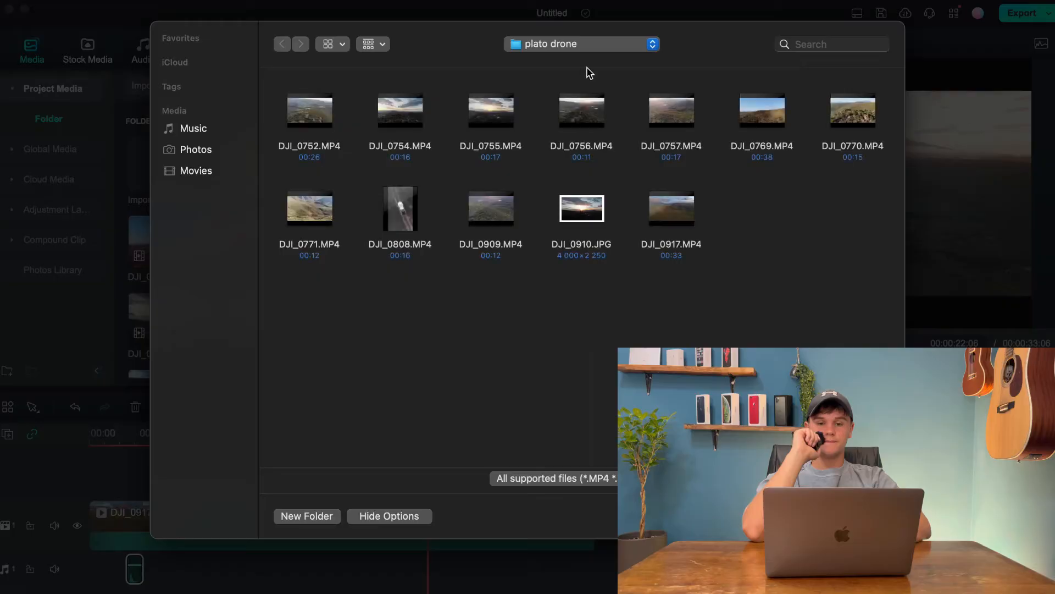
{"action": "left_click", "coordinate": [626, 45]}
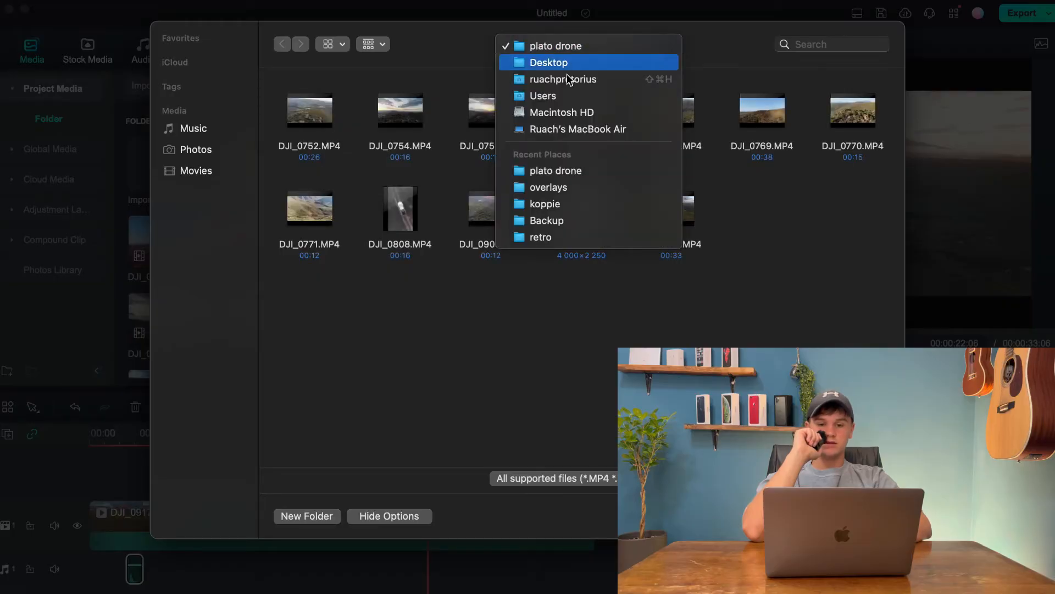
{"action": "left_click", "coordinate": [549, 187]}
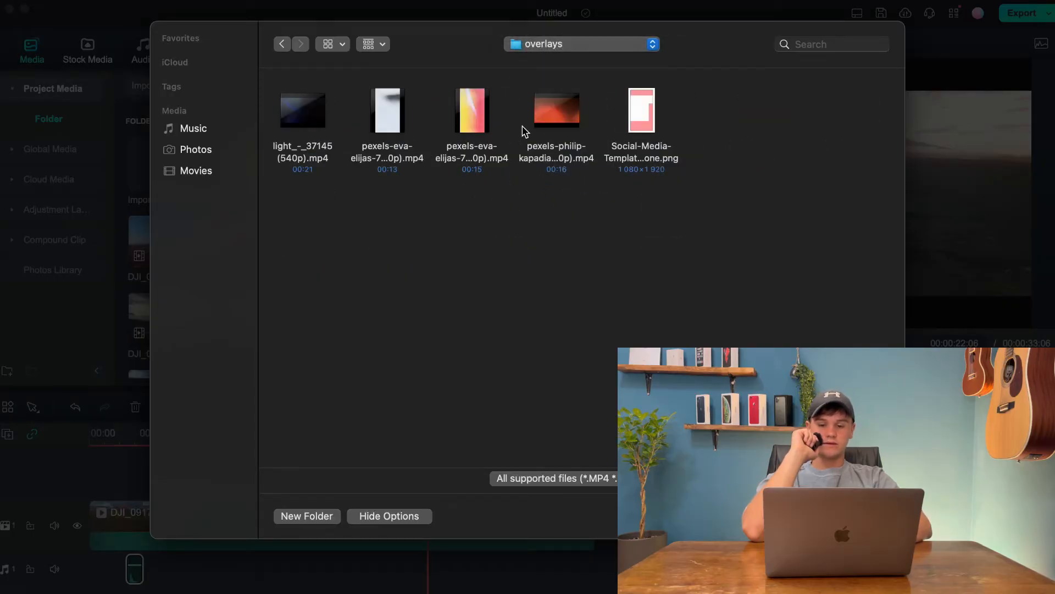
{"action": "left_click", "coordinate": [544, 125]}
{"action": "left_click", "coordinate": [874, 515]}
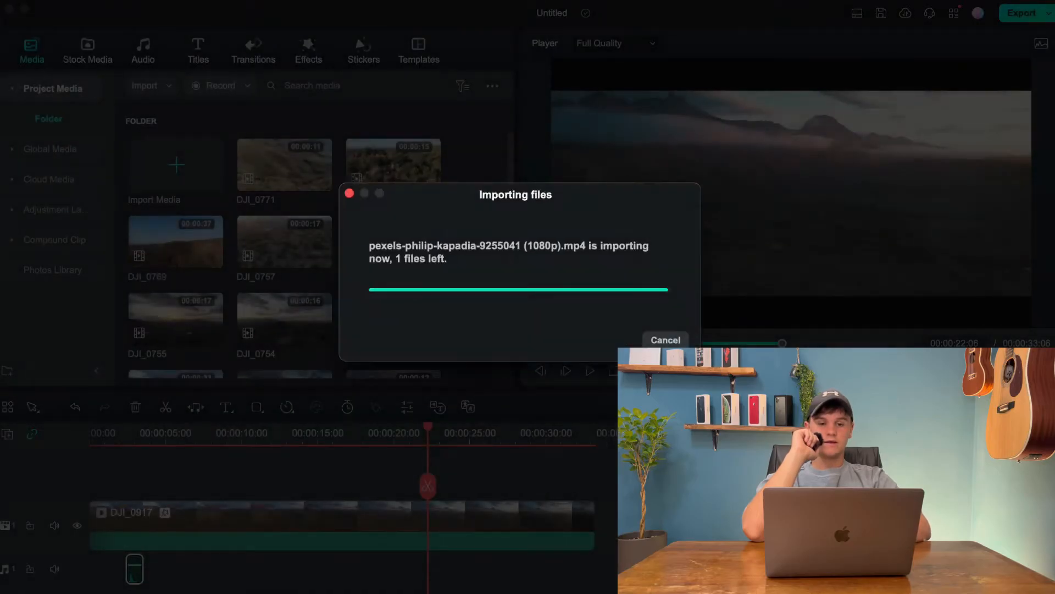
Step: Place the imported Pexels light video on a track above DJI_0917 at the timeline start and play it from the beginning
{"action": "scroll", "coordinate": [488, 315], "scroll_direction": "down", "scroll_amount": 5}
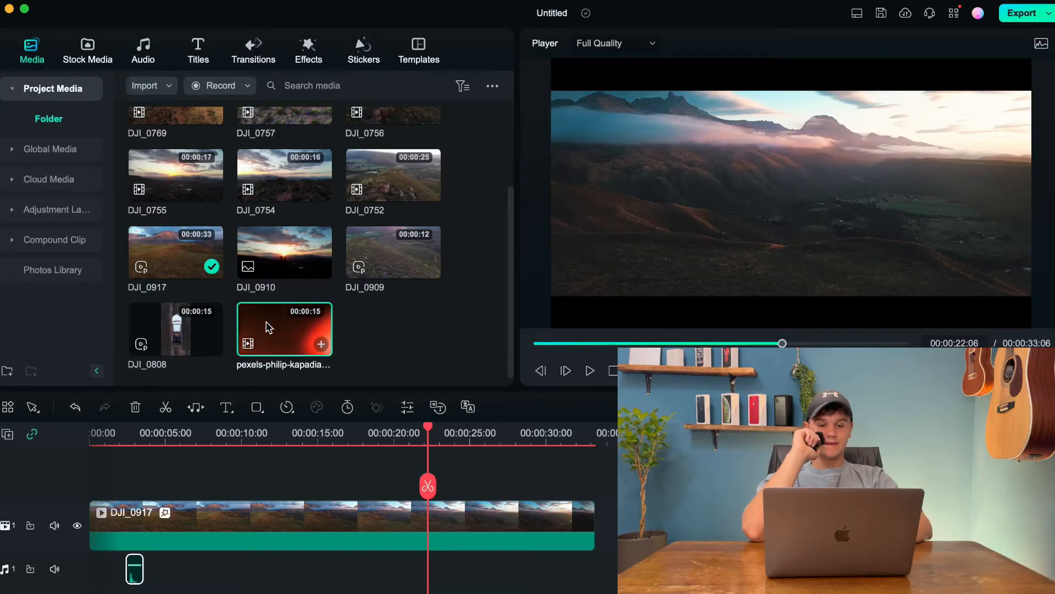
{"action": "left_click_drag", "start_coordinate": [268, 328], "coordinate": [132, 472]}
{"action": "left_click", "coordinate": [612, 370]}
{"action": "left_click", "coordinate": [589, 372]}
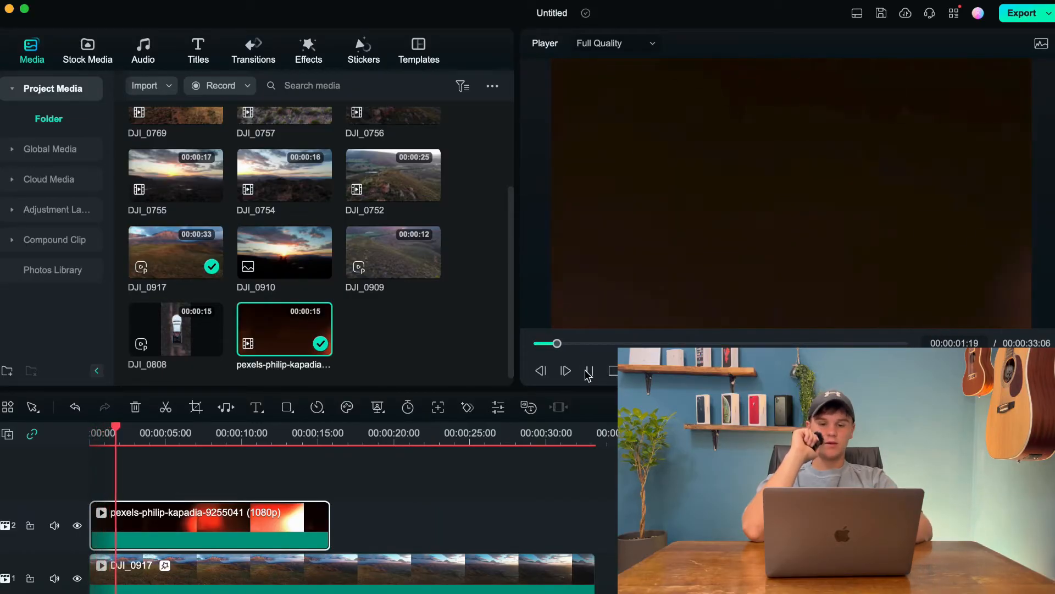
{"action": "left_click", "coordinate": [589, 372]}
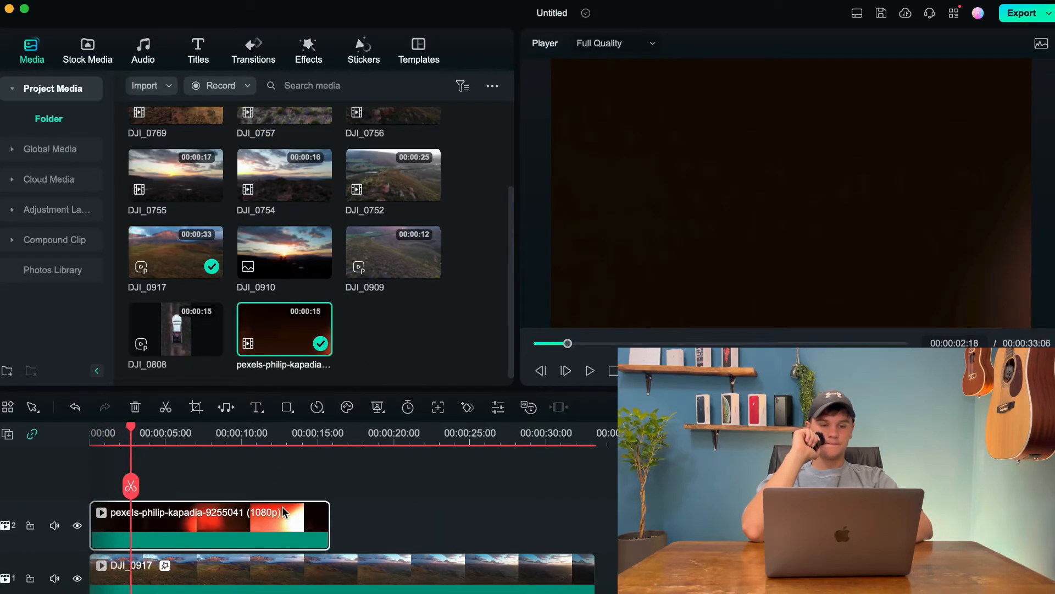
Step: Set the Pexels light clip's blend mode to Screen and play back the blended result
{"action": "double_click", "coordinate": [288, 520]}
{"action": "scroll", "coordinate": [81, 179], "scroll_direction": "down", "scroll_amount": 5}
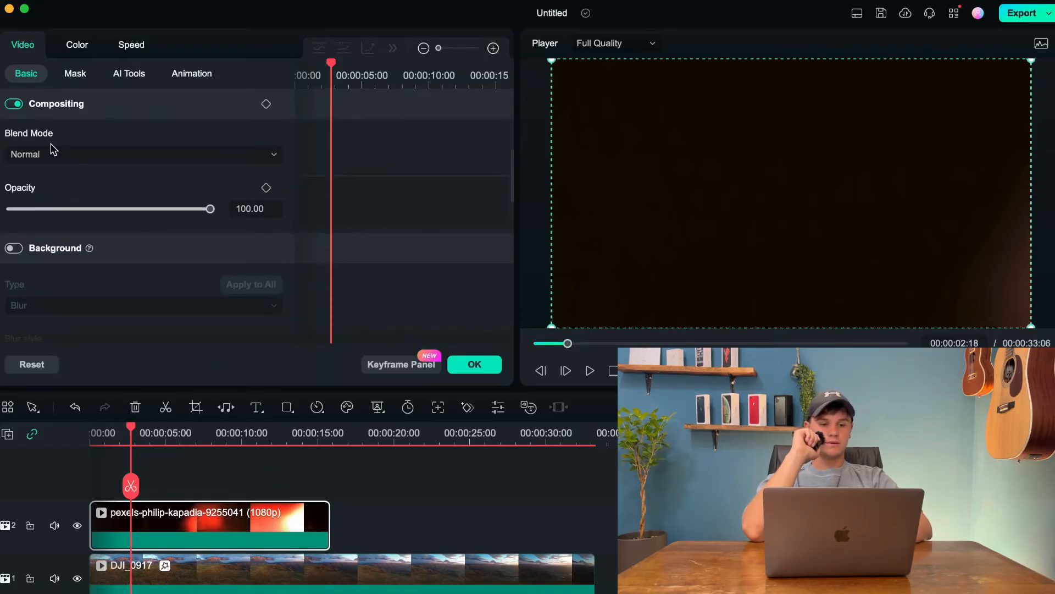
{"action": "left_click", "coordinate": [67, 153]}
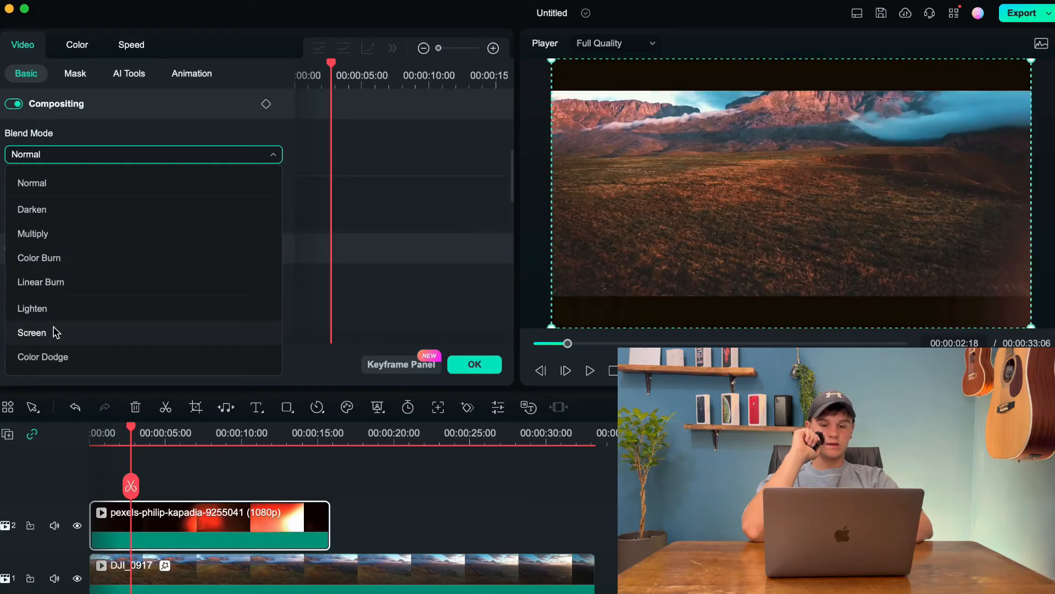
{"action": "left_click", "coordinate": [56, 333]}
{"action": "left_click", "coordinate": [611, 374]}
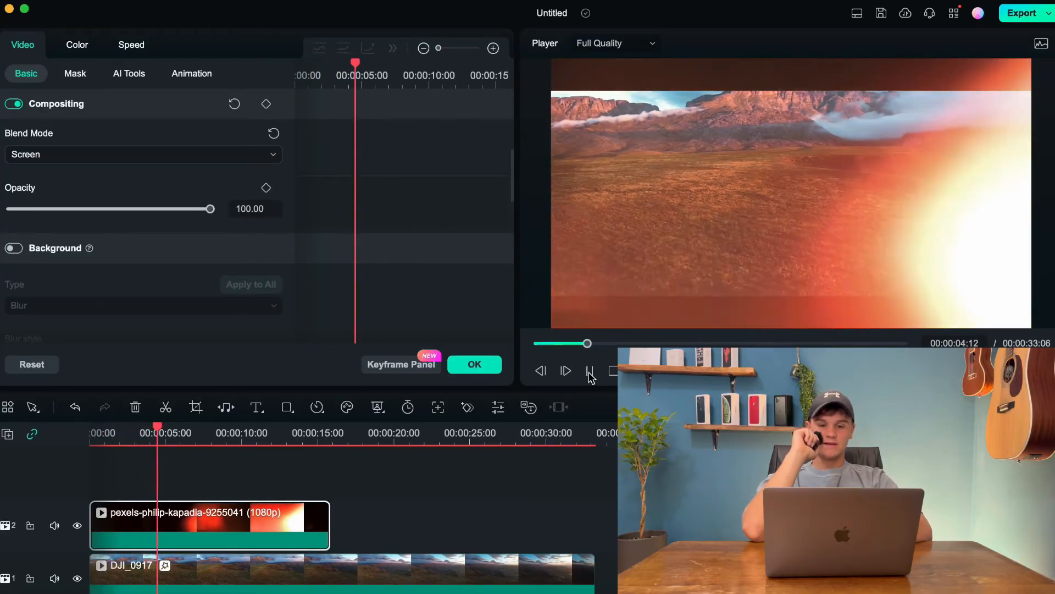
{"action": "left_click", "coordinate": [590, 374]}
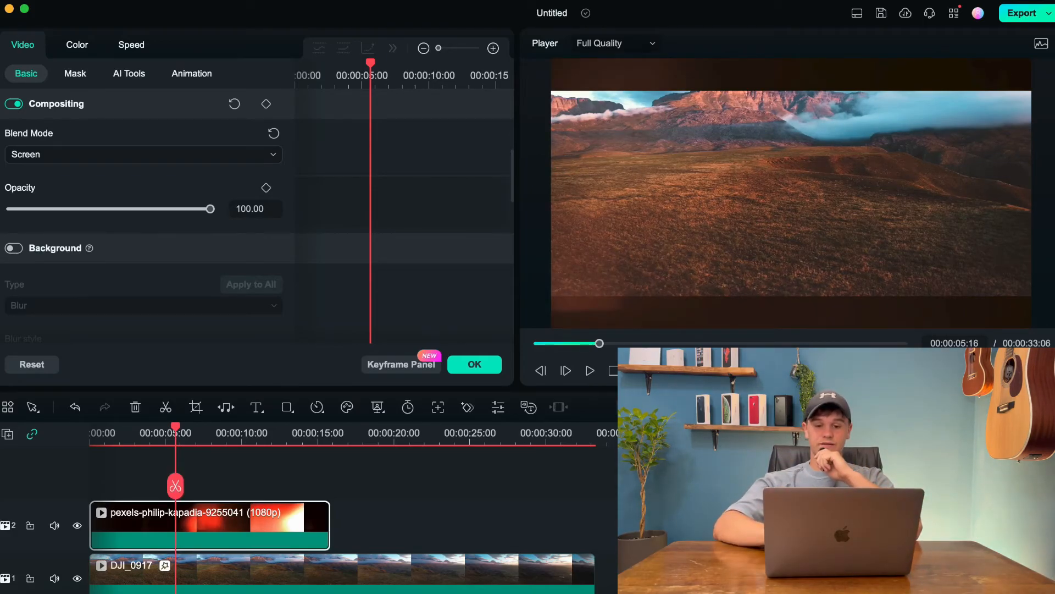
Step: Lower the Pexels light clip's opacity to 70 and play the timeline from the start
{"action": "key", "text": "Home"}
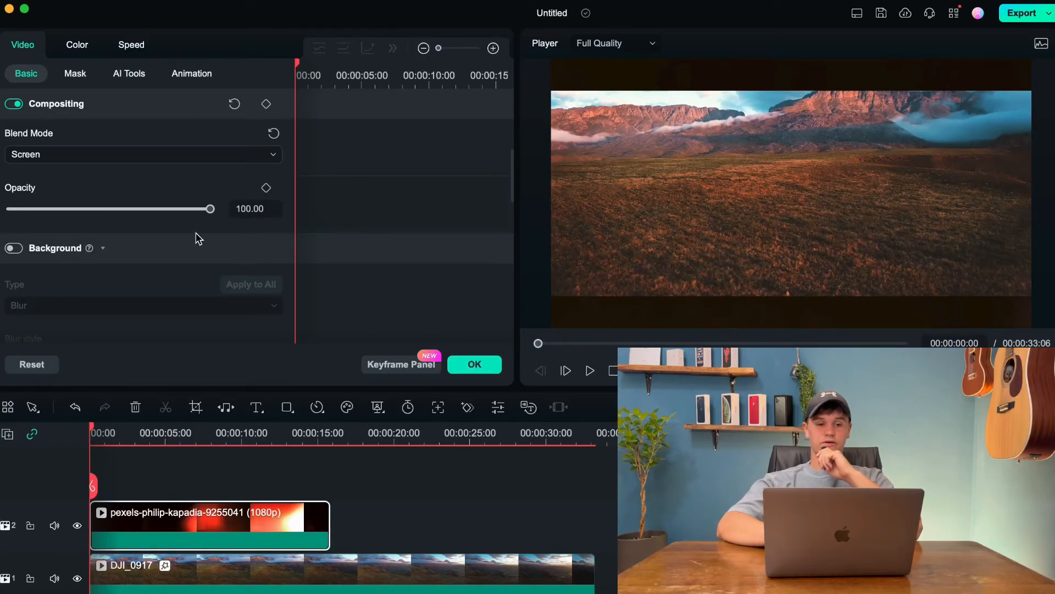
{"action": "left_click_drag", "start_coordinate": [152, 209], "coordinate": [149, 210]}
{"action": "left_click", "coordinate": [590, 372]}
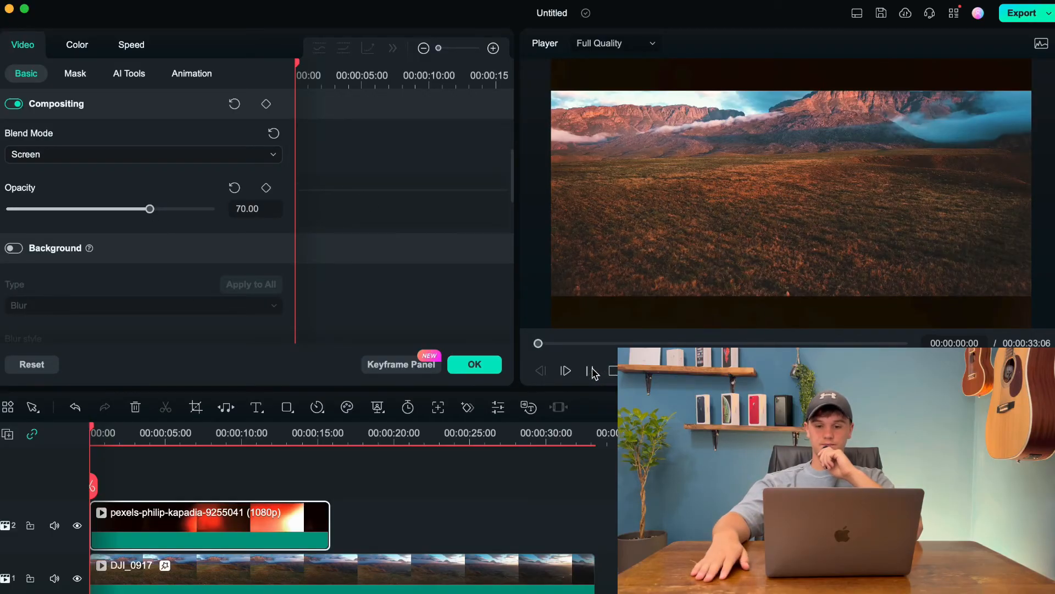